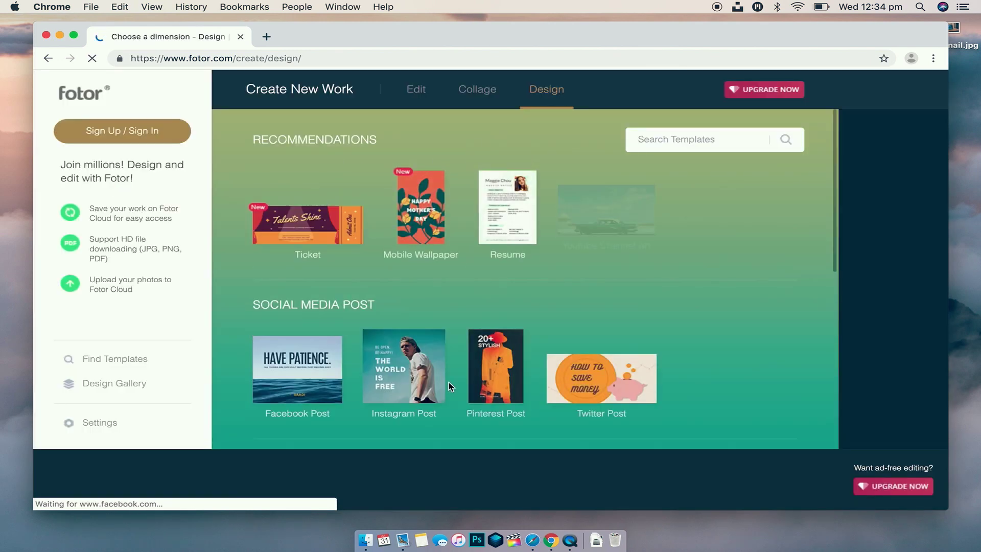
Step: Scroll through the All Youtube Thumbnail templates gallery
scroll(546, 280, down, 3)
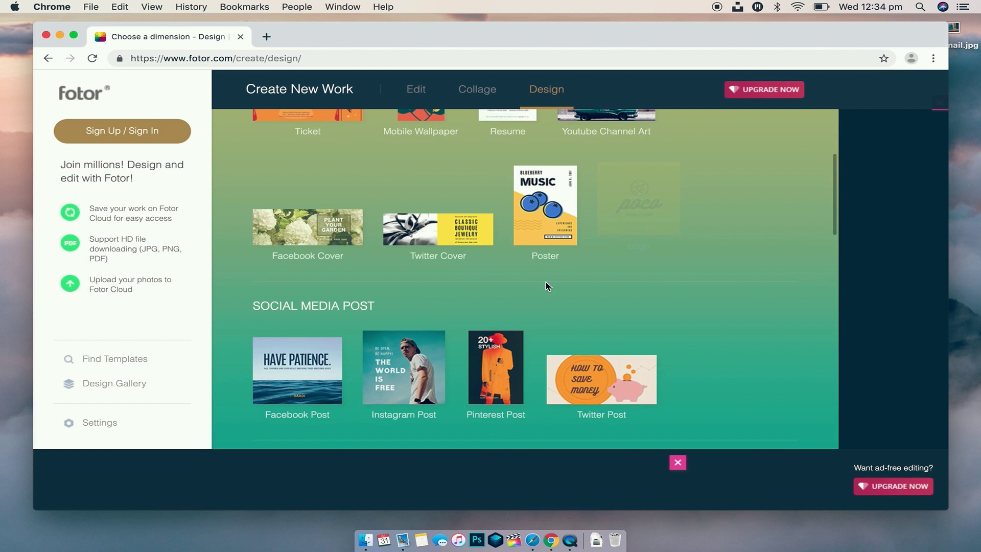
scroll(547, 285, down, 2)
scroll(547, 285, up, 5)
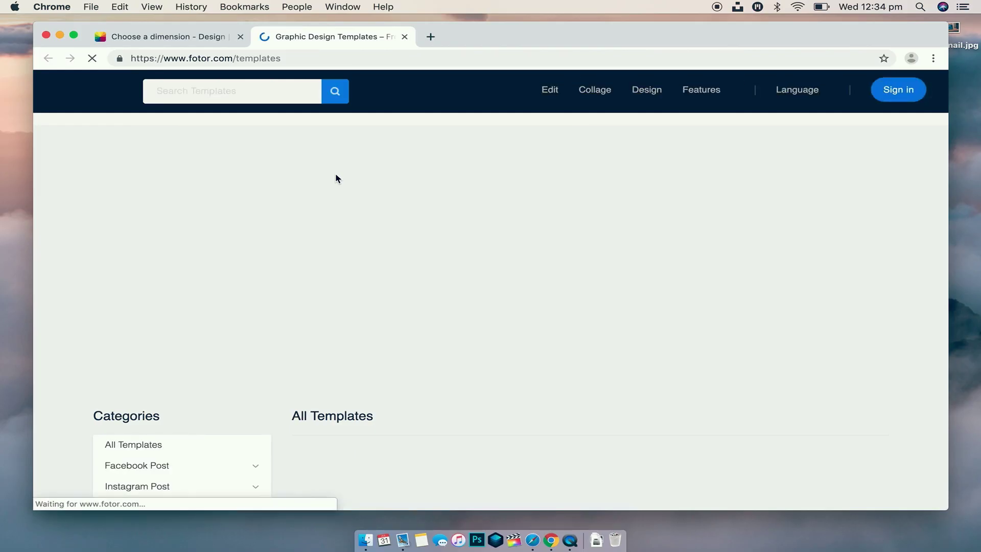
scroll(182, 437, down, 5)
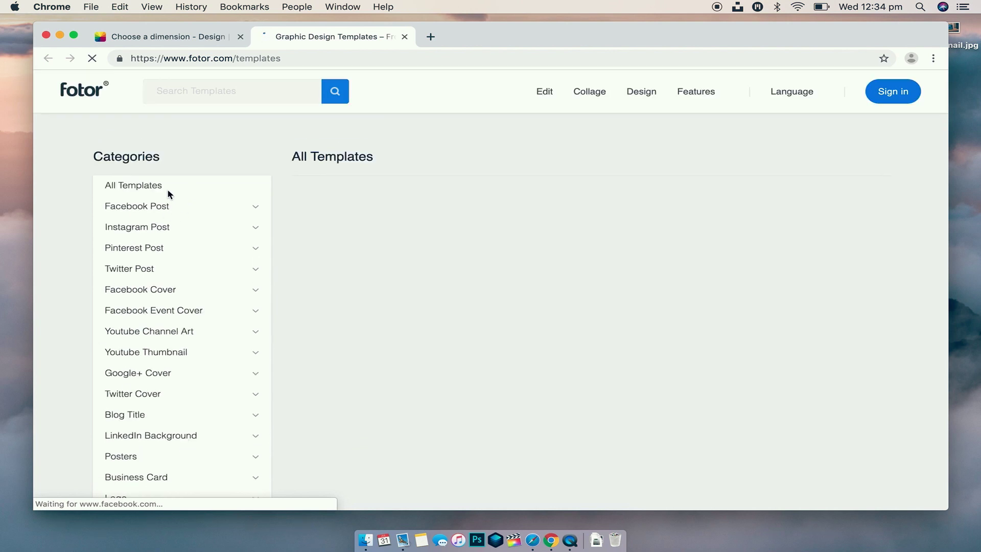
scroll(172, 424, down, 1)
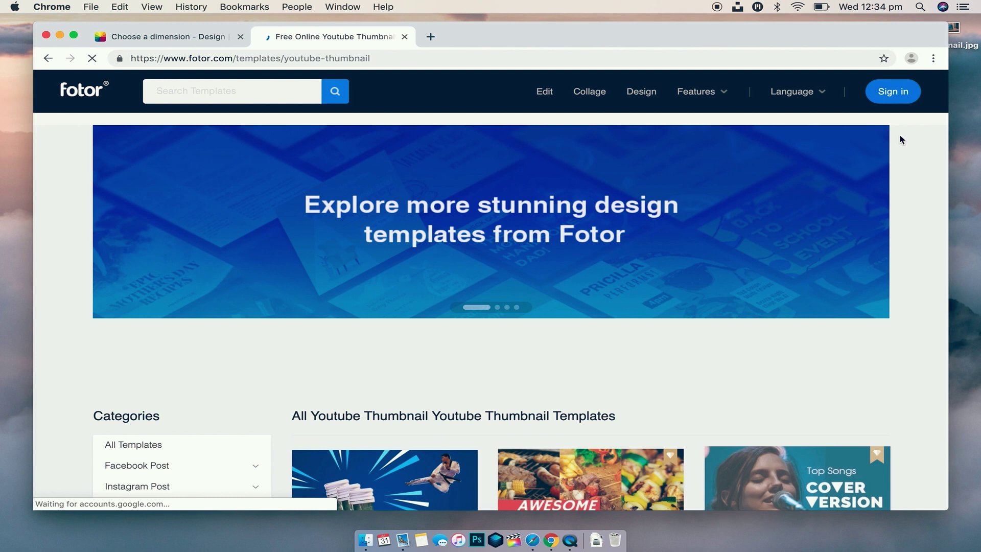
Step: Browse the YouTube thumbnail templates to find the Technology subcategory and the VR Gameplay template
scroll(876, 280, down, 5)
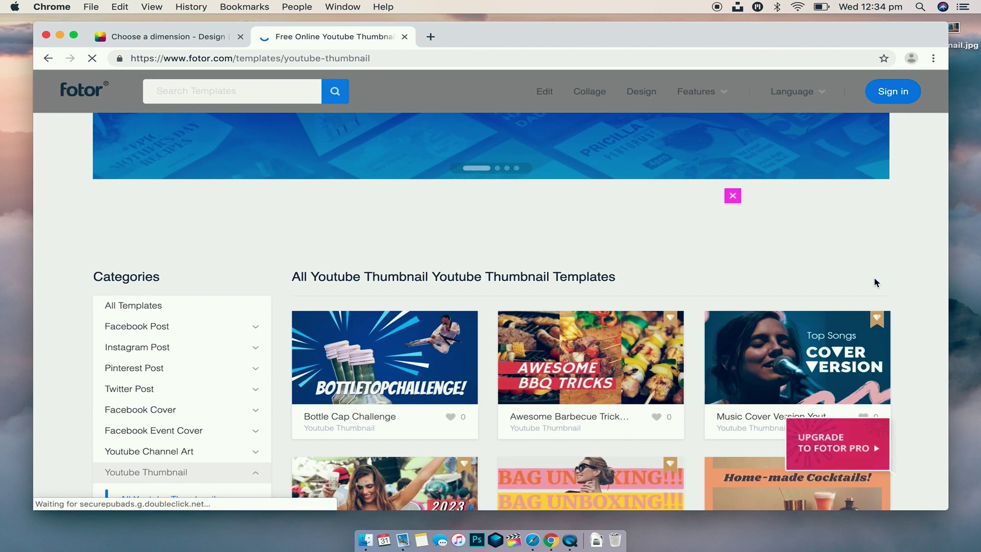
scroll(875, 281, down, 4)
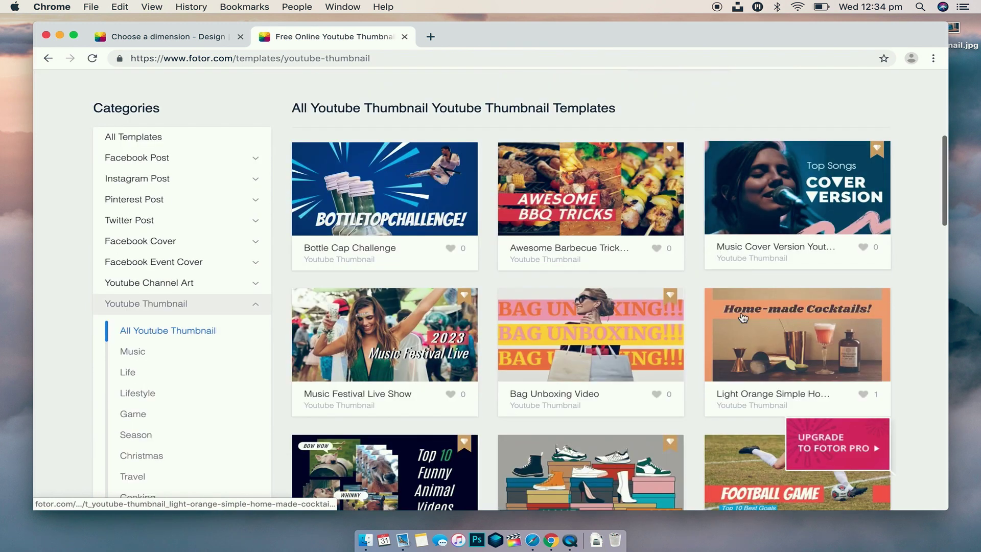
scroll(562, 281, down, 4)
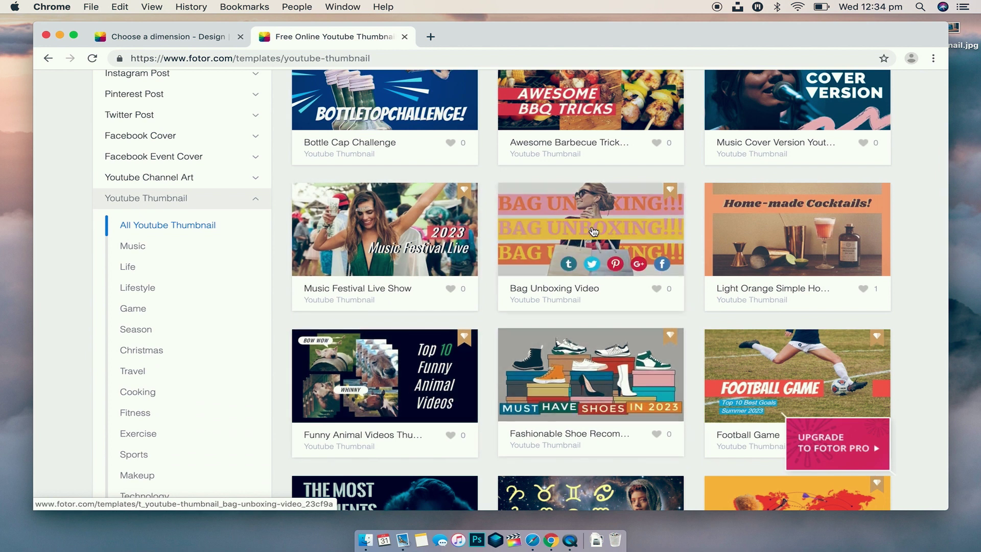
scroll(593, 231, up, 3)
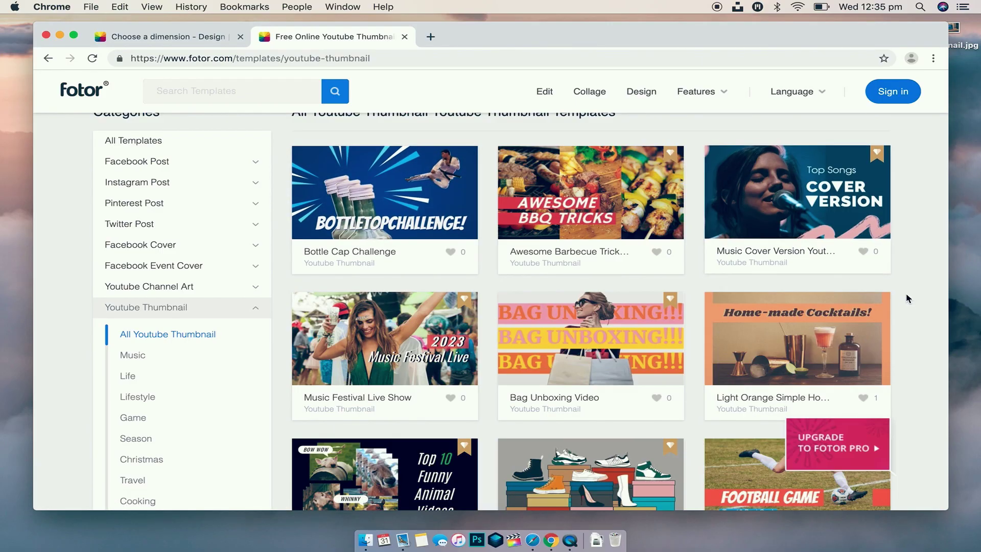
scroll(906, 295, down, 3)
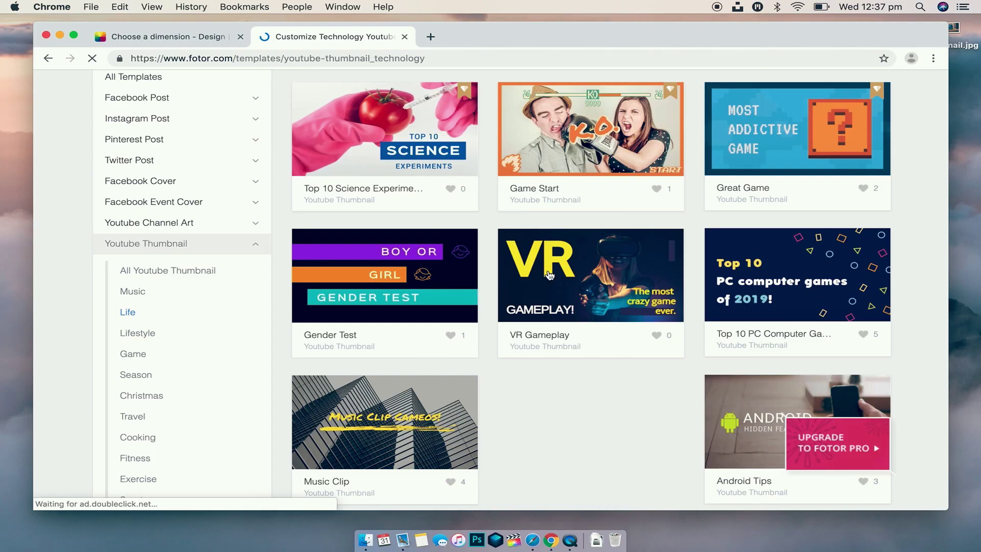
mouse_move(617, 281)
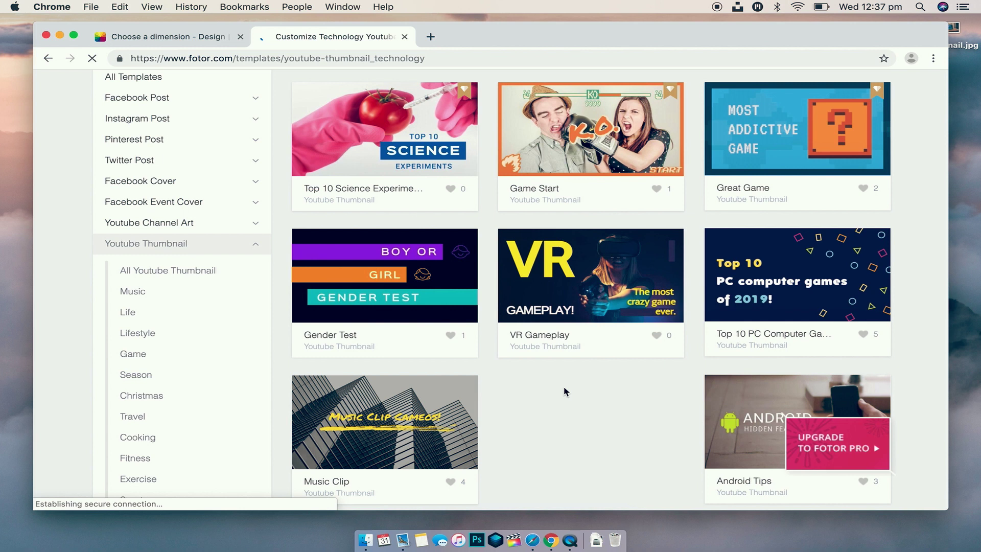
mouse_move(553, 263)
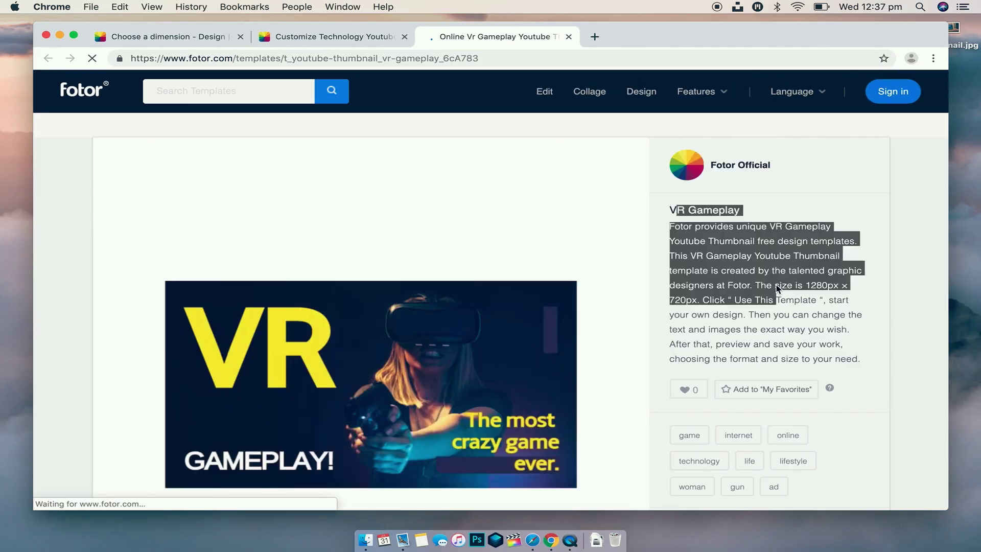
Step: Start editing the VR Gameplay template from its page with Edit this template
click(805, 280)
scroll(771, 388, down, 5)
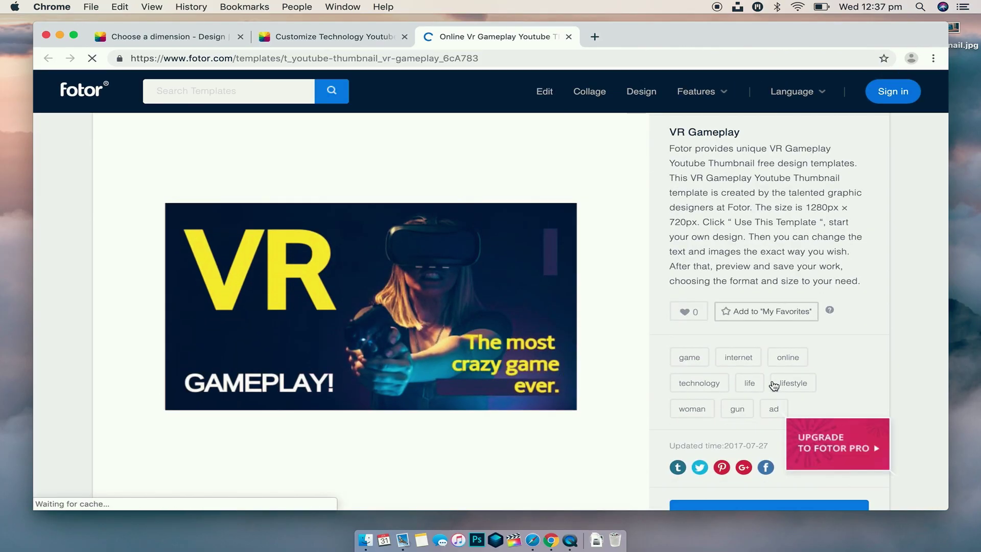
scroll(775, 386, up, 1)
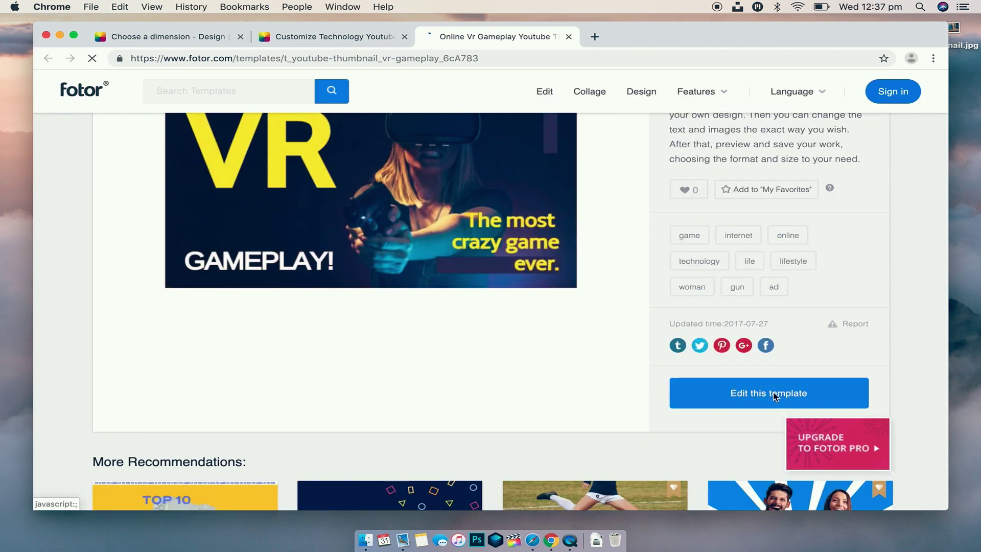
click(779, 403)
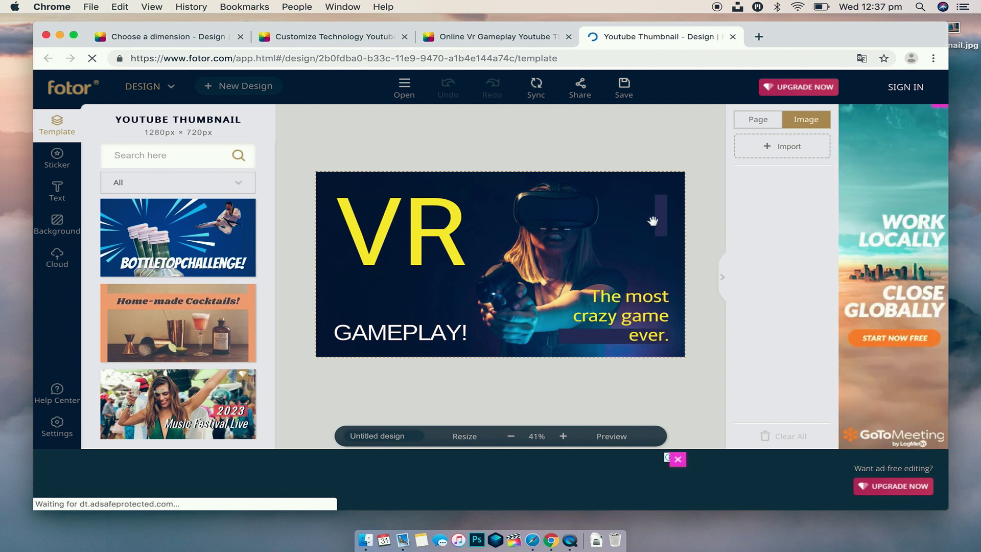
Step: Inspect the template's background photo, purple bar and GAMEPLAY! text
click(652, 219)
click(661, 214)
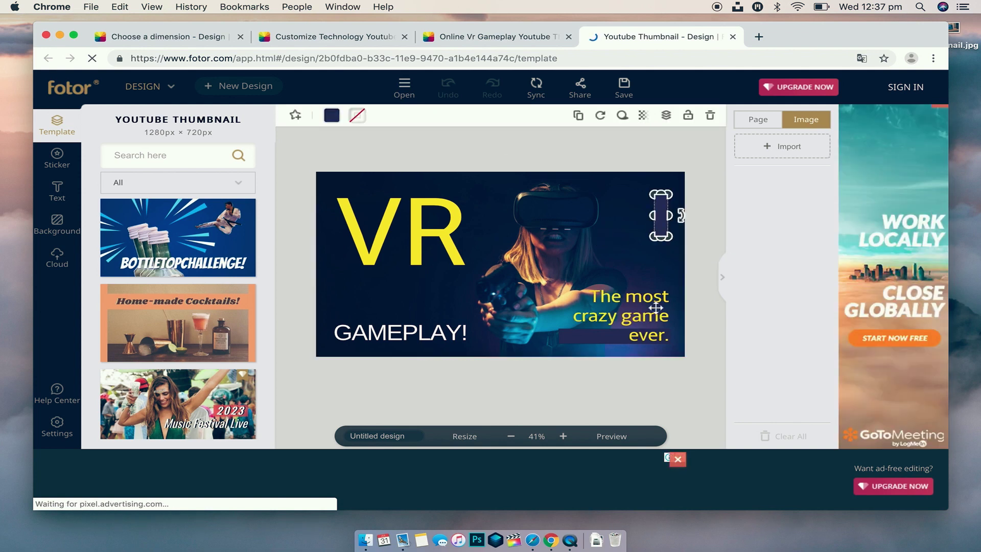
double_click(428, 335)
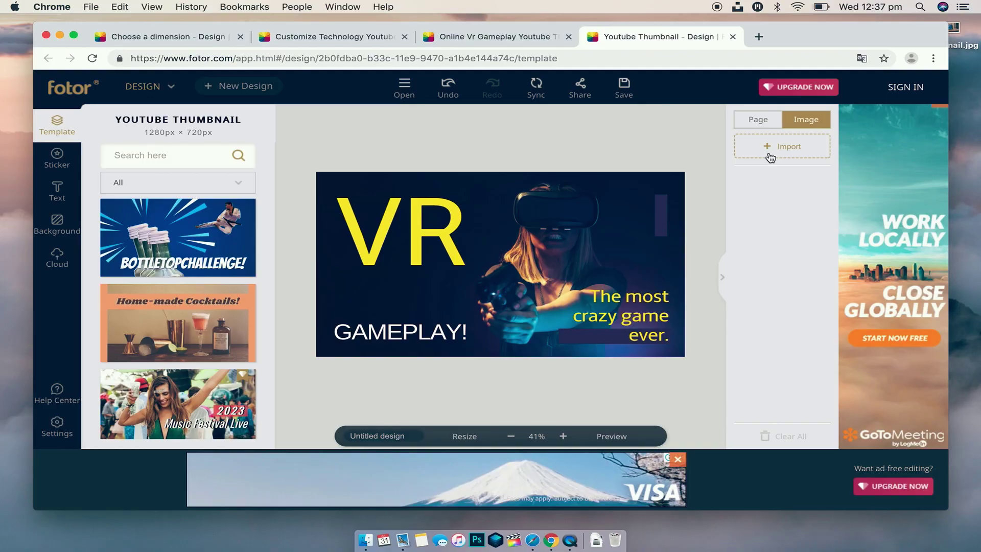
Step: Import thumbnail.jpg from the Desktop into the Image panel
click(771, 157)
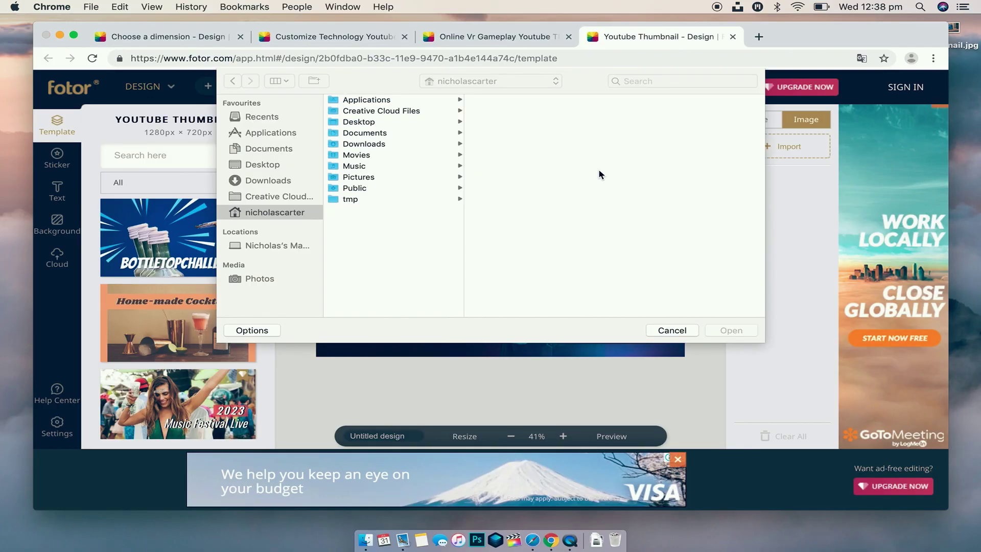
double_click(433, 122)
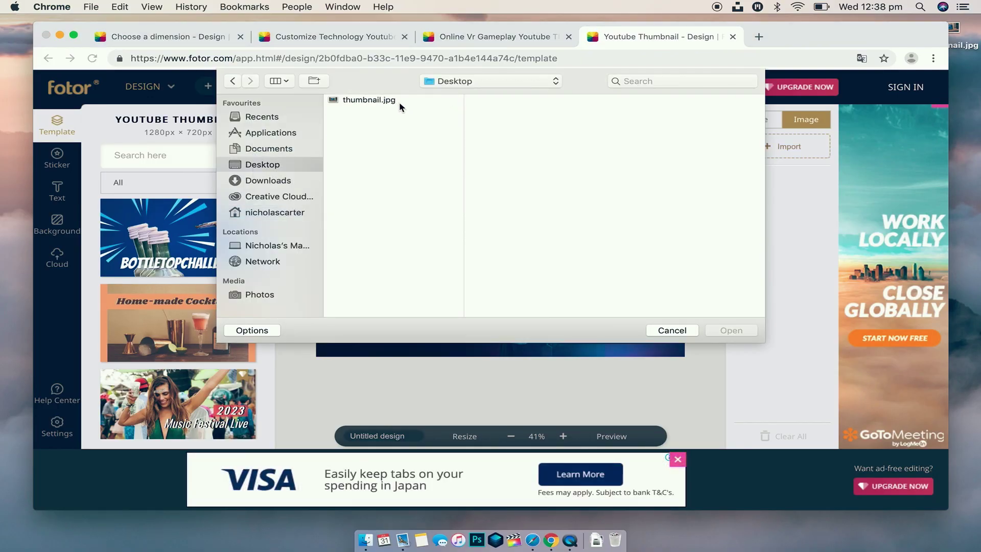
click(397, 101)
click(731, 331)
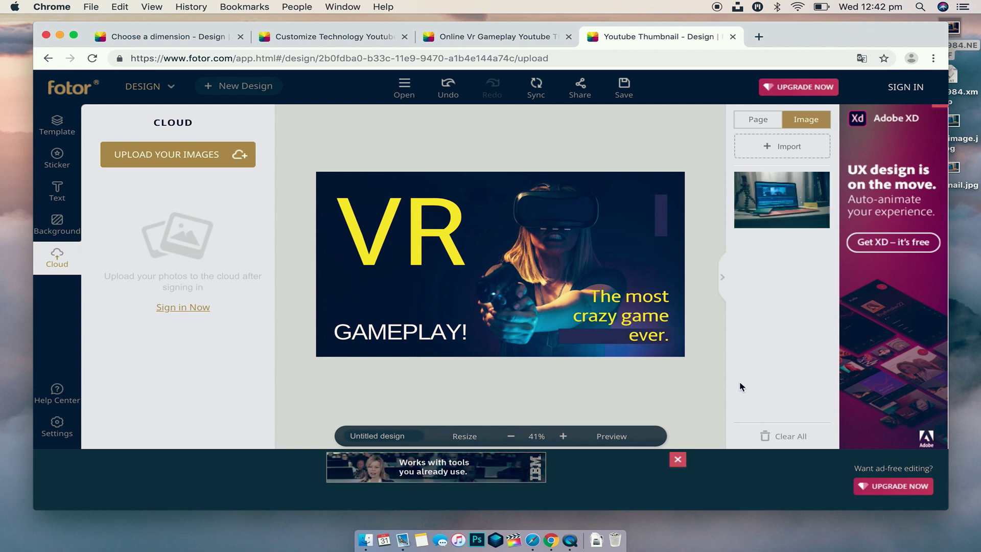
Step: Delete the dark VR photo and the sky background image from the design
click(535, 219)
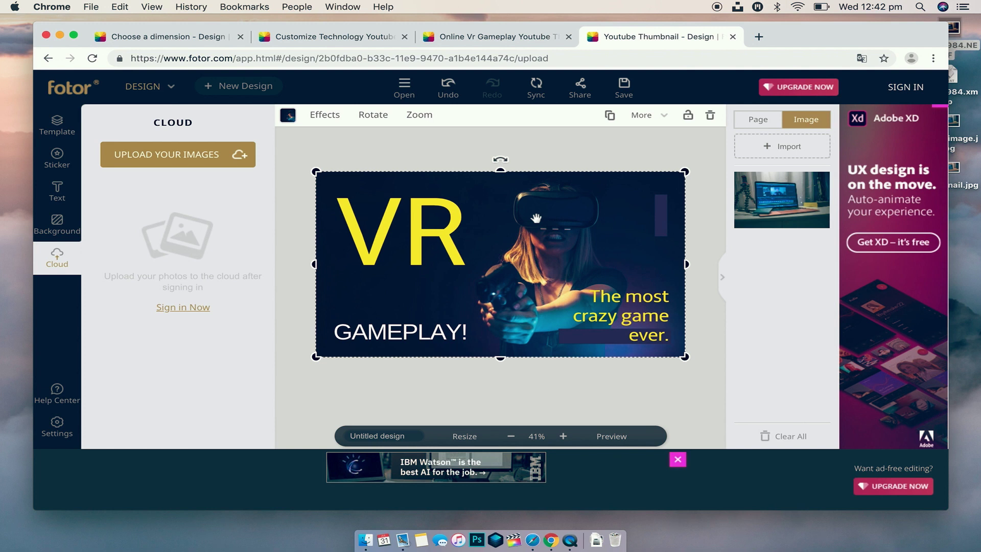
key(Delete)
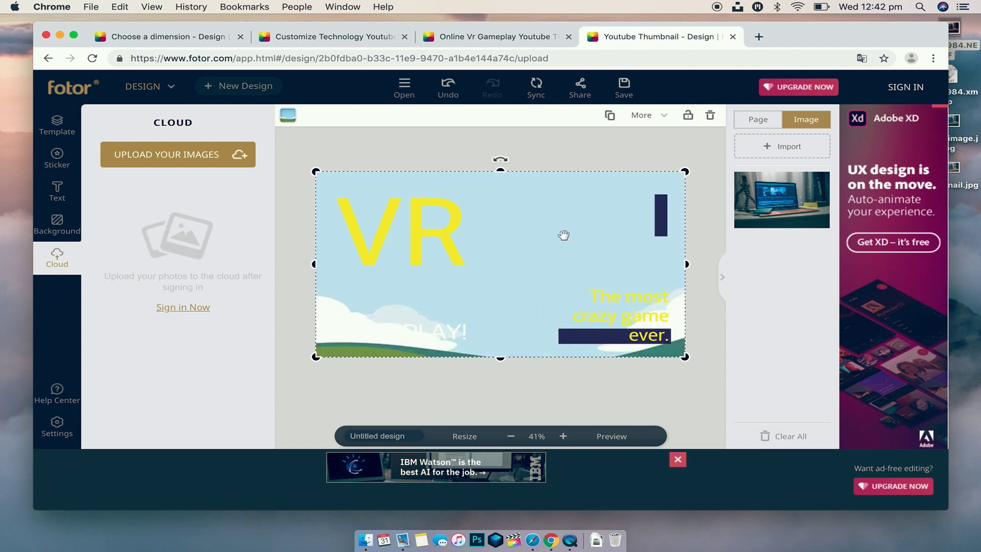
key(Delete)
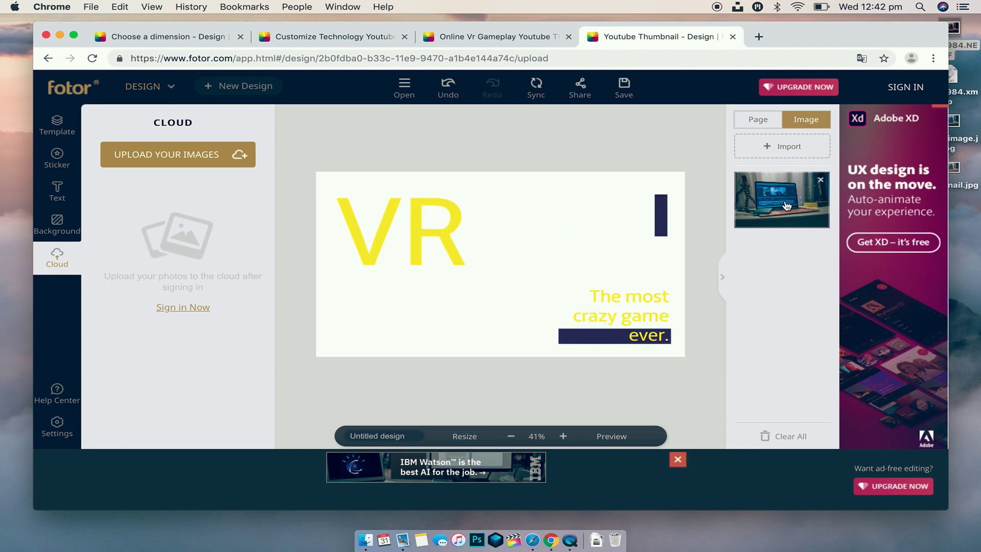
Step: Place the laptop photo on the canvas and enlarge it to fill the whole thumbnail
drag(781, 200, 503, 266)
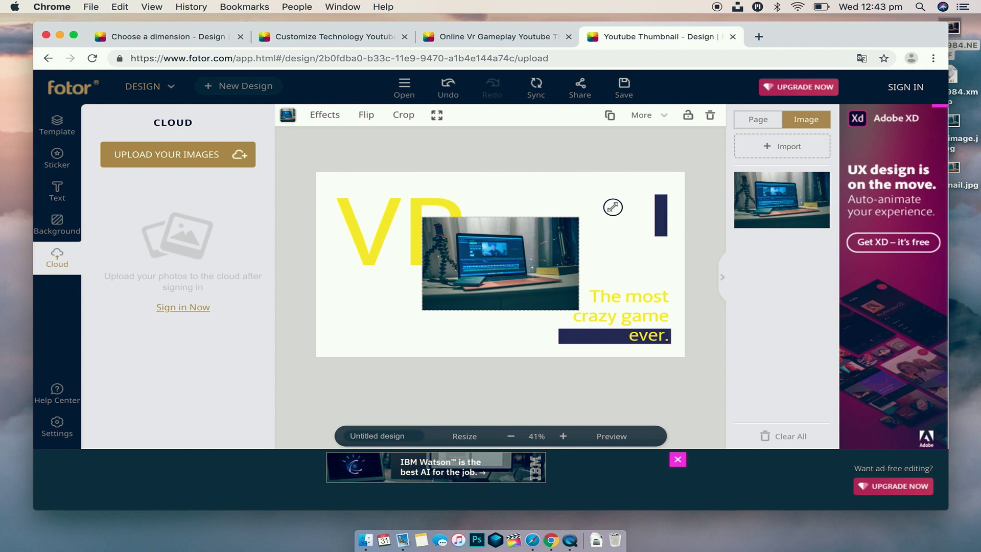
drag(612, 207, 700, 164)
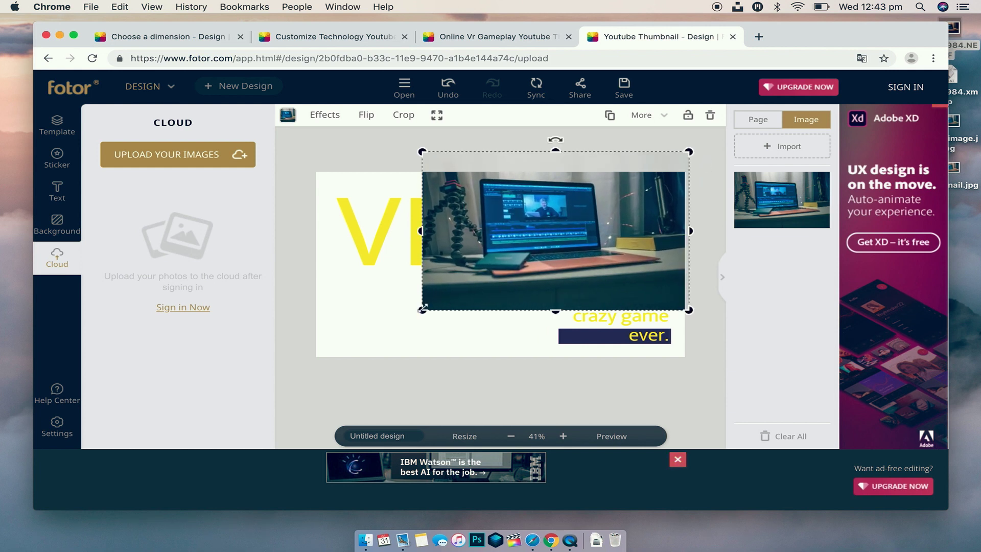
drag(422, 308, 319, 388)
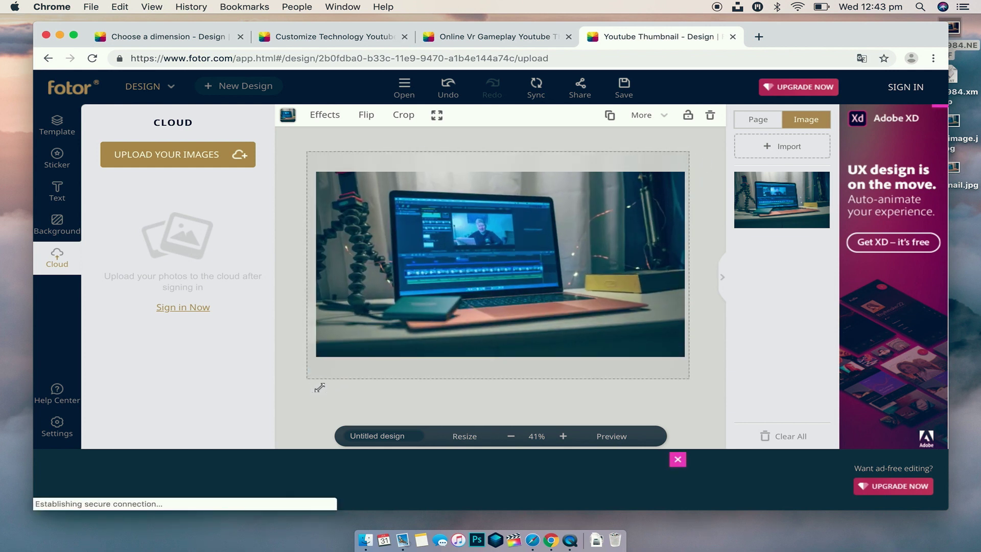
drag(502, 249, 515, 270)
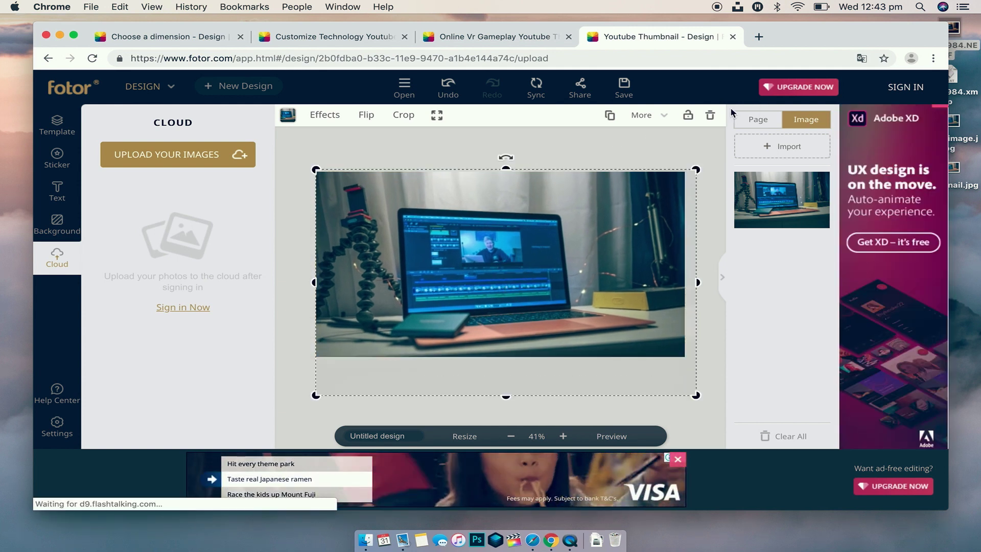
Step: Move the laptop photo to the bottom layer so the VR, GAMEPLAY! and tagline text show over it
click(664, 118)
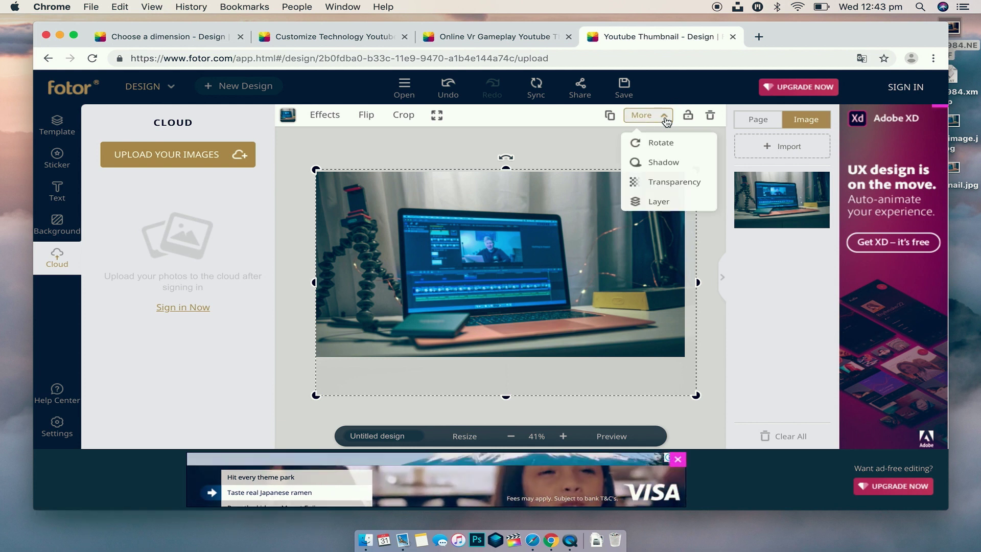
click(661, 201)
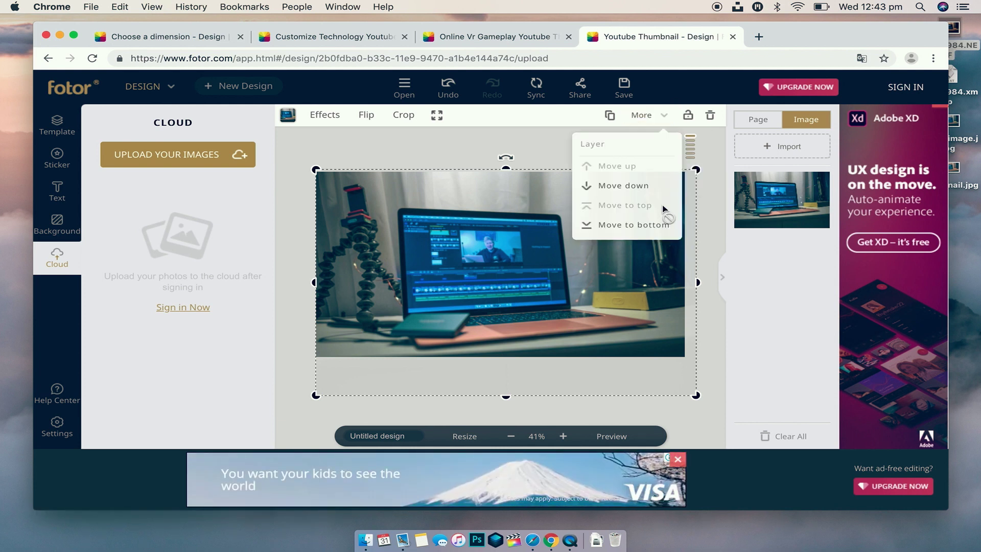
click(639, 226)
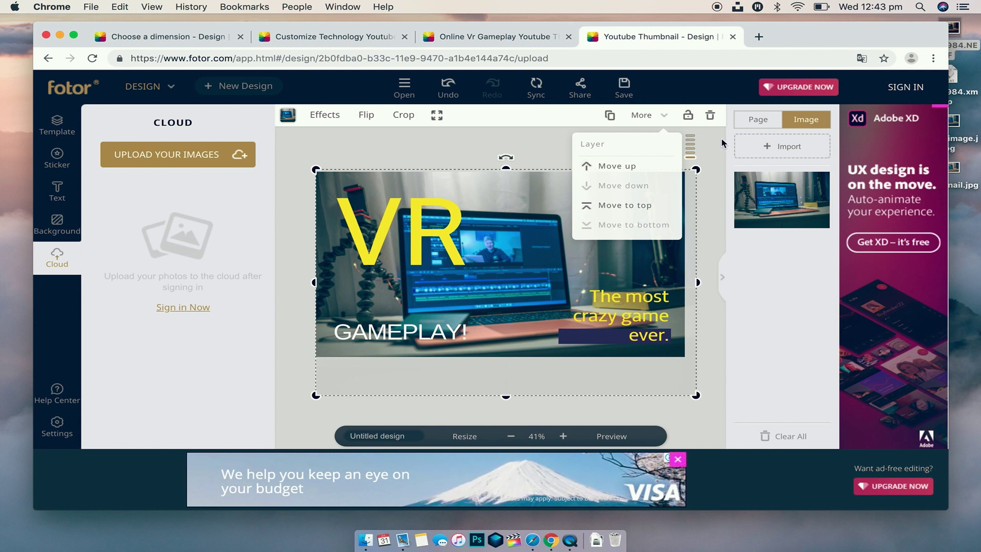
click(660, 114)
click(474, 138)
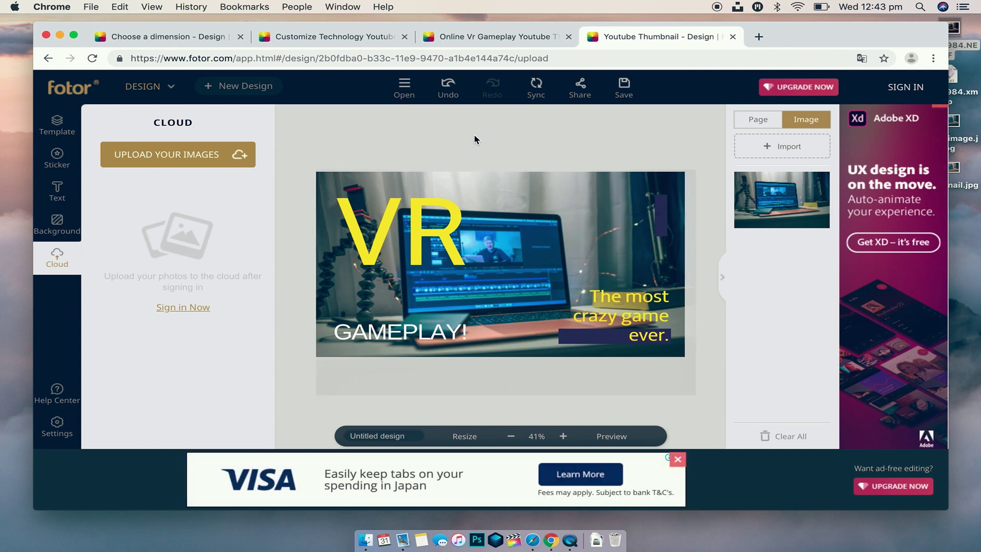
Step: Replace GAMEPLAY! with 'MACBOOK AIR!' and widen the text box so it fits one line
click(425, 334)
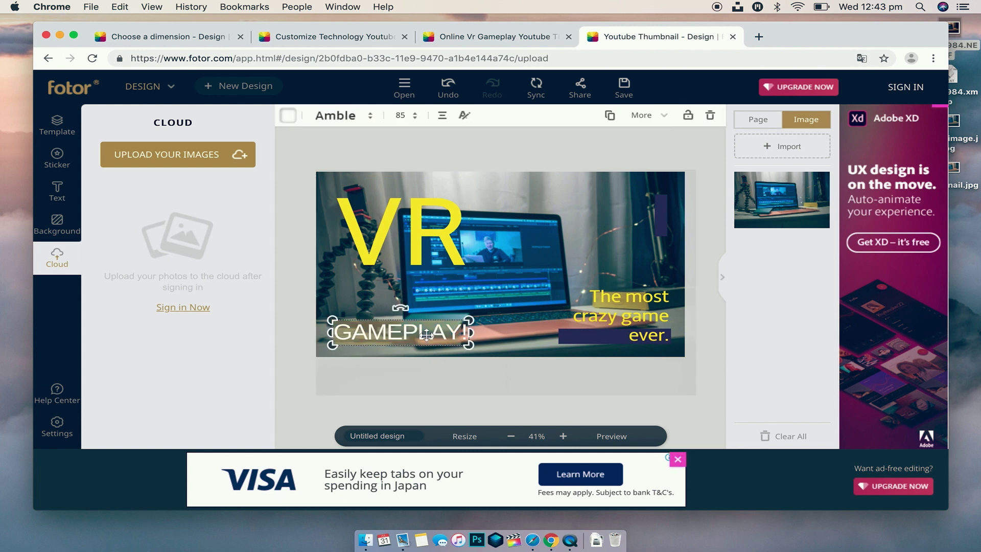
click(456, 330)
drag(467, 329, 370, 331)
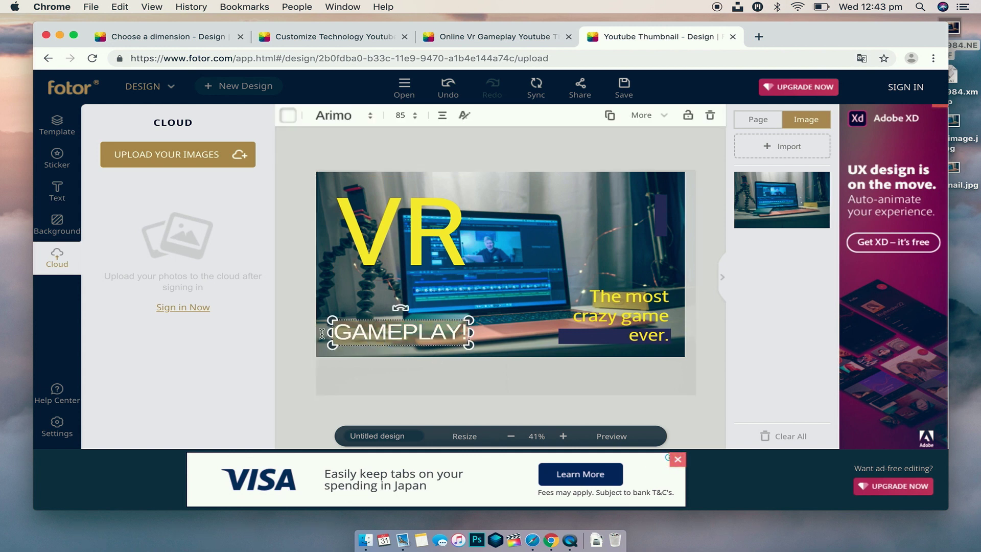
text(MACBOOK AIR)
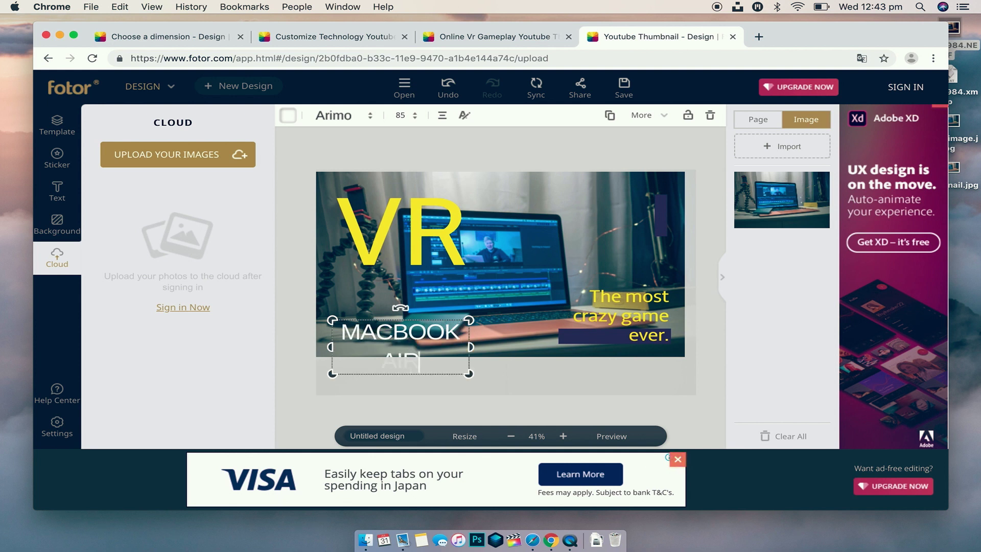
drag(469, 347, 497, 330)
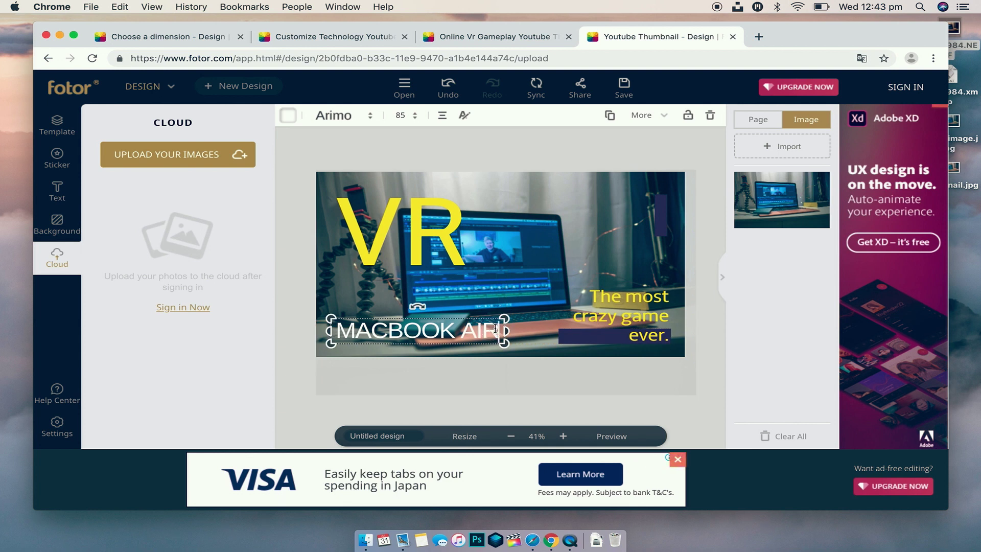
text(!)
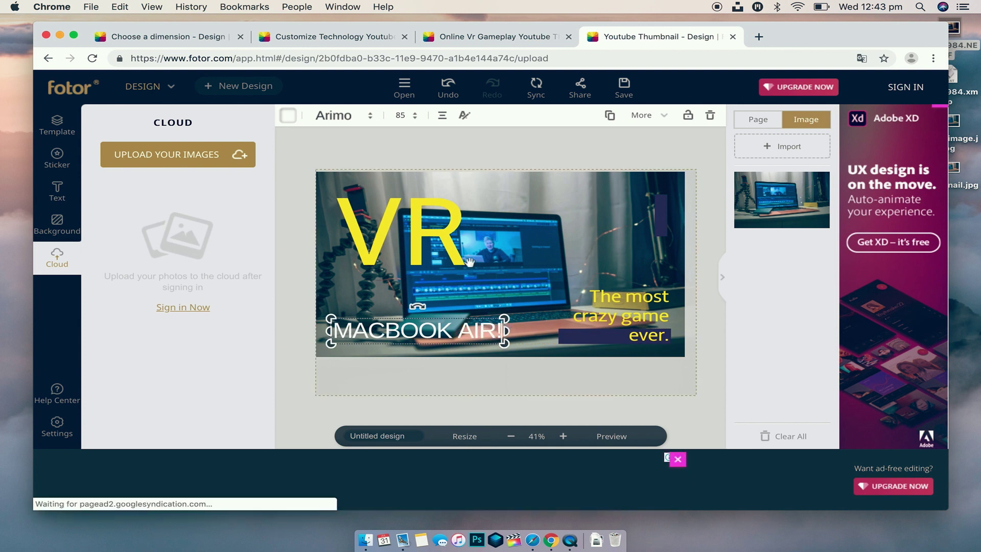
click(419, 233)
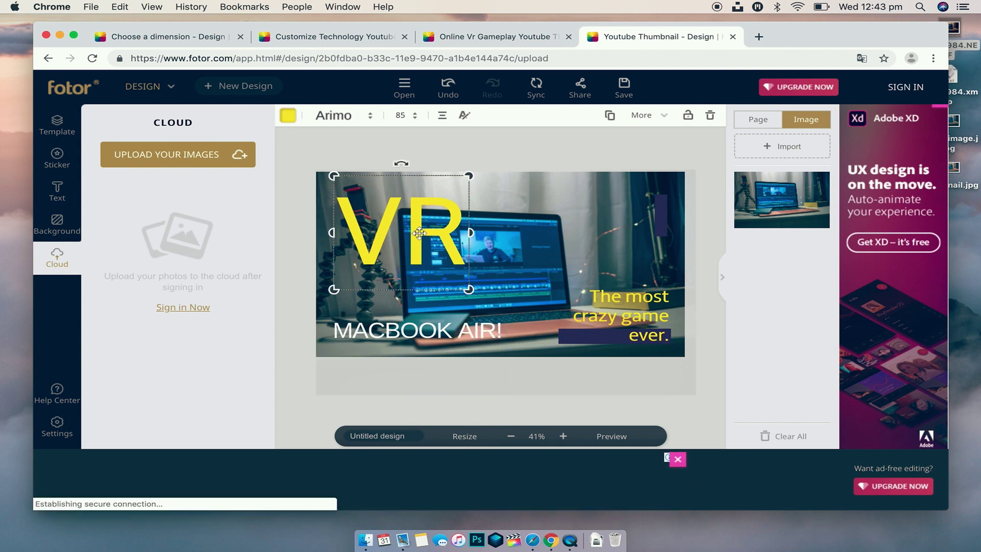
Step: Change the VR heading text to '4K'
double_click(457, 231)
key(Return)
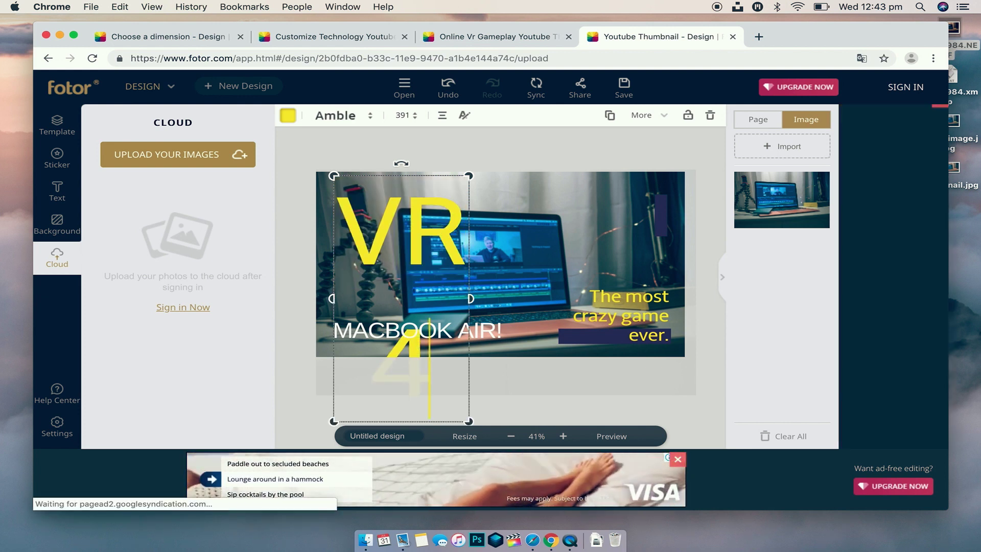
key(BackSpace)
key(BackSpace)
key(BackSpace)
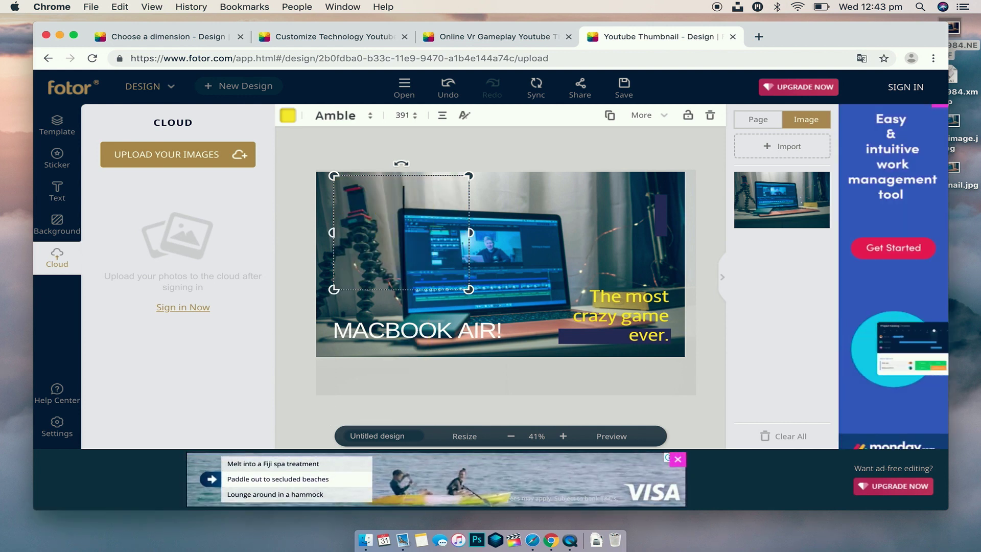
text(4K)
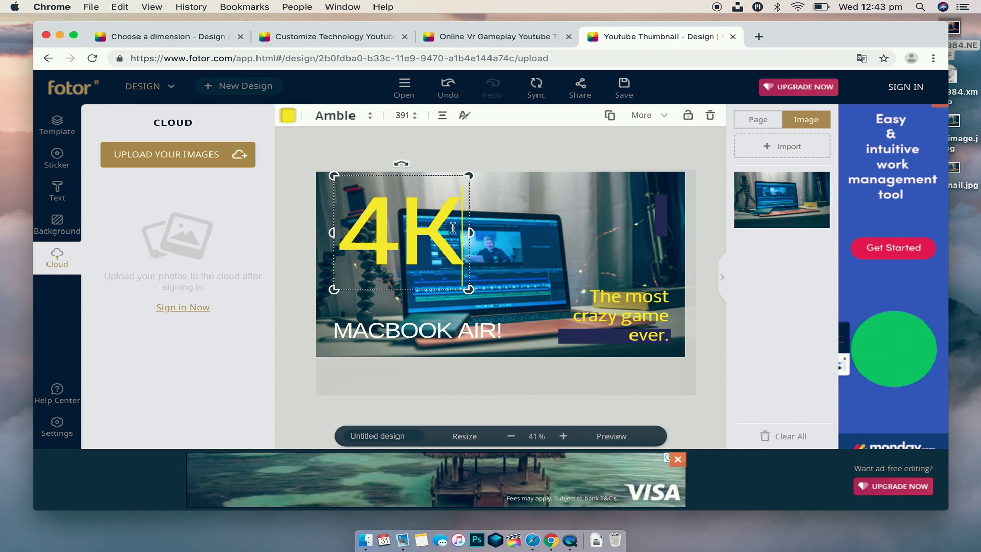
Step: Colour the 4K headline black after trying red, purple and white
drag(462, 230, 336, 230)
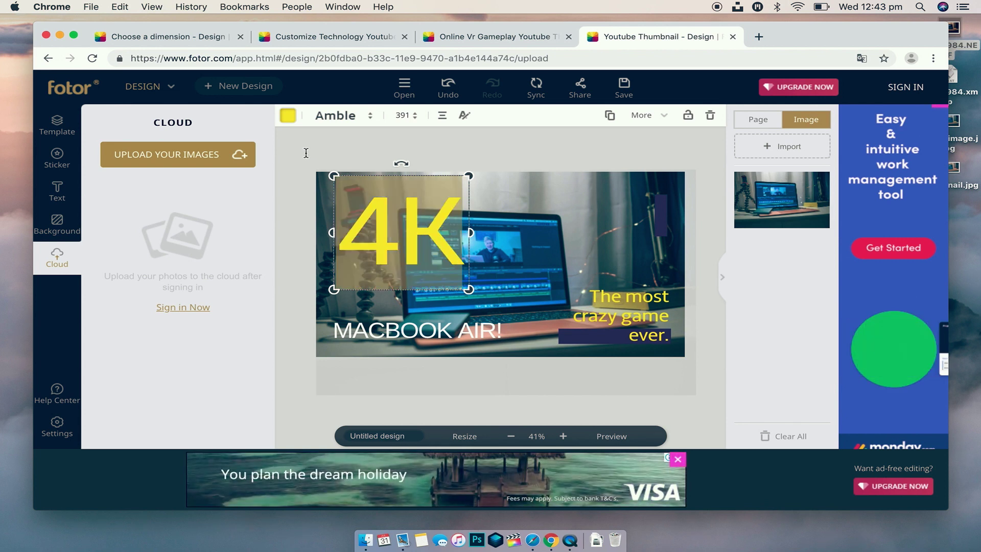
click(288, 116)
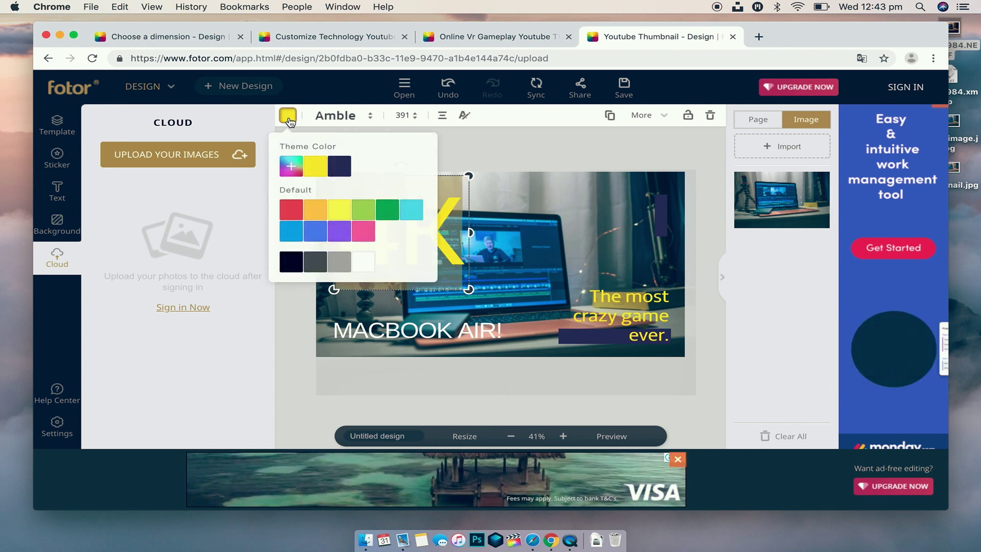
click(290, 211)
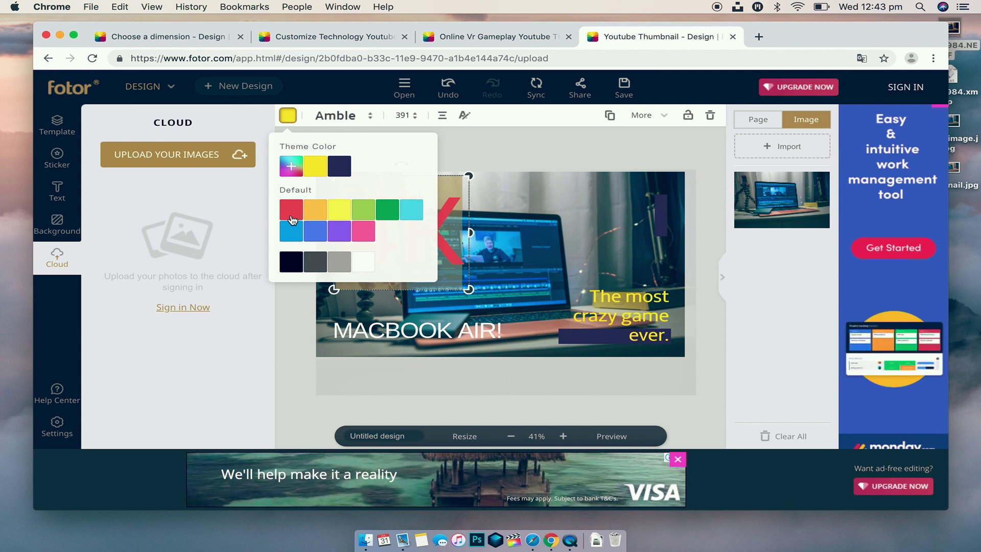
click(337, 230)
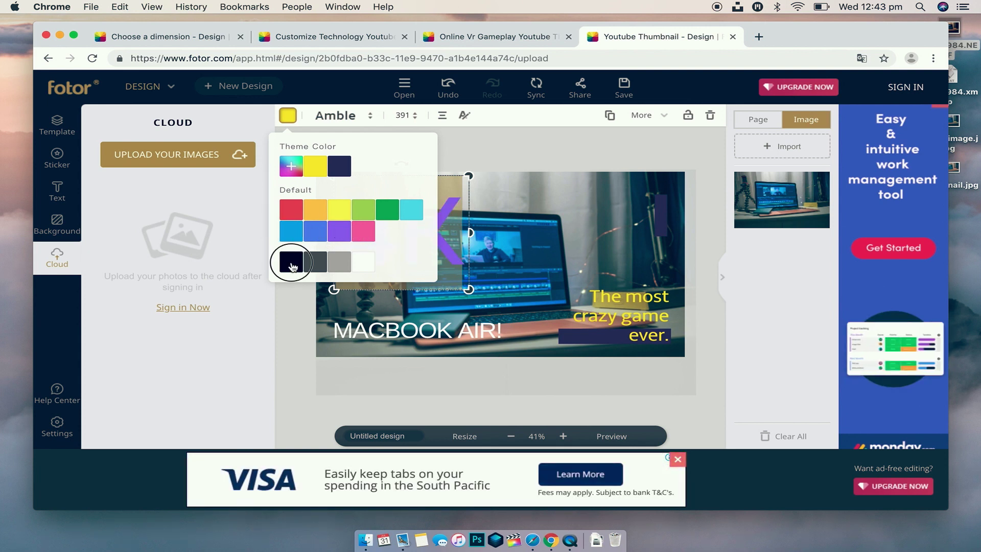
click(291, 262)
click(362, 261)
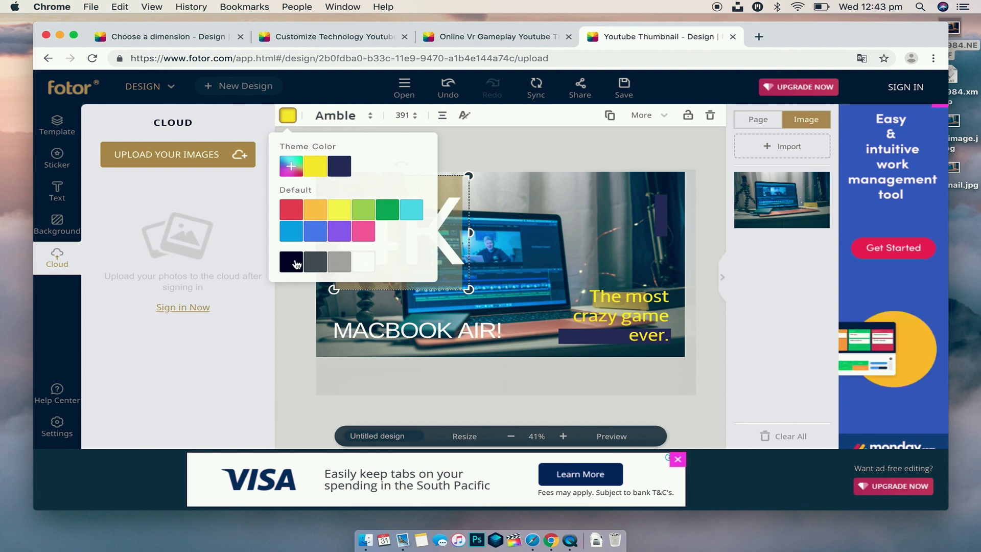
click(291, 263)
click(634, 226)
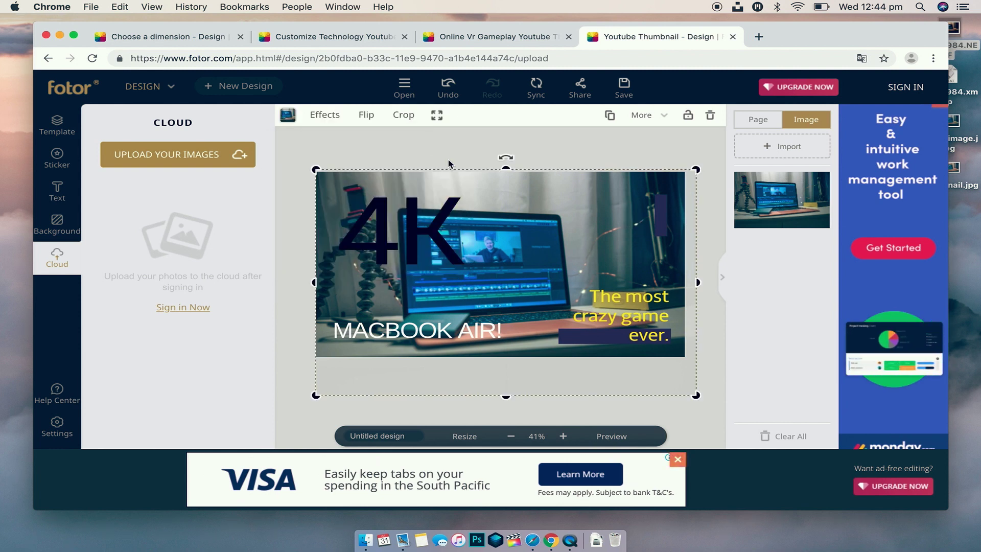
Step: Clear the yellow tagline 'The most crazy game ever.' and type 'Better than' in its place
click(414, 232)
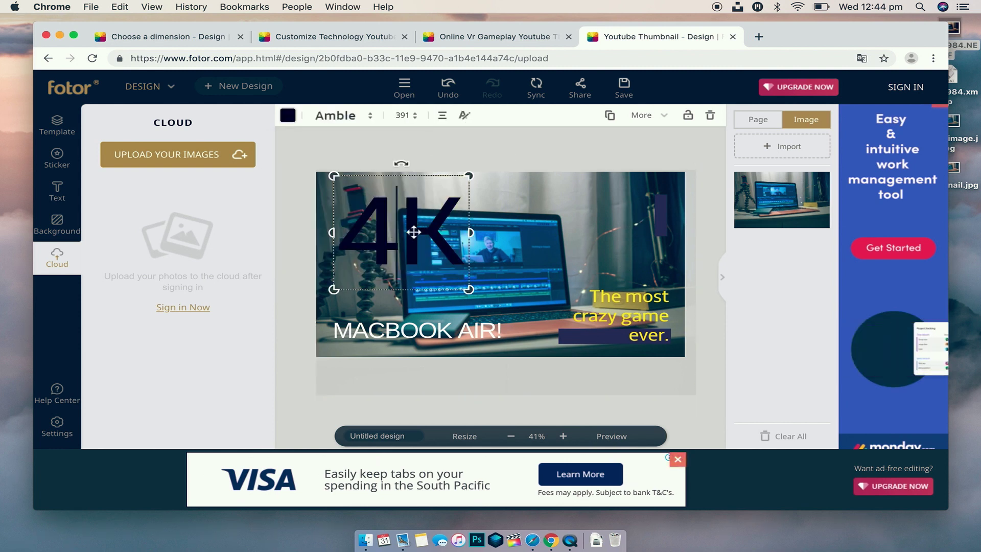
click(541, 245)
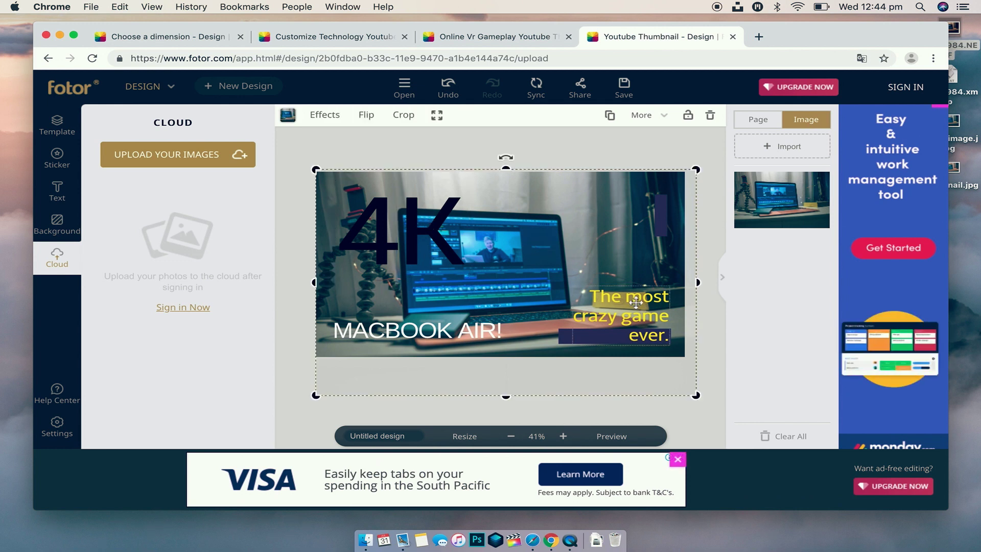
click(625, 297)
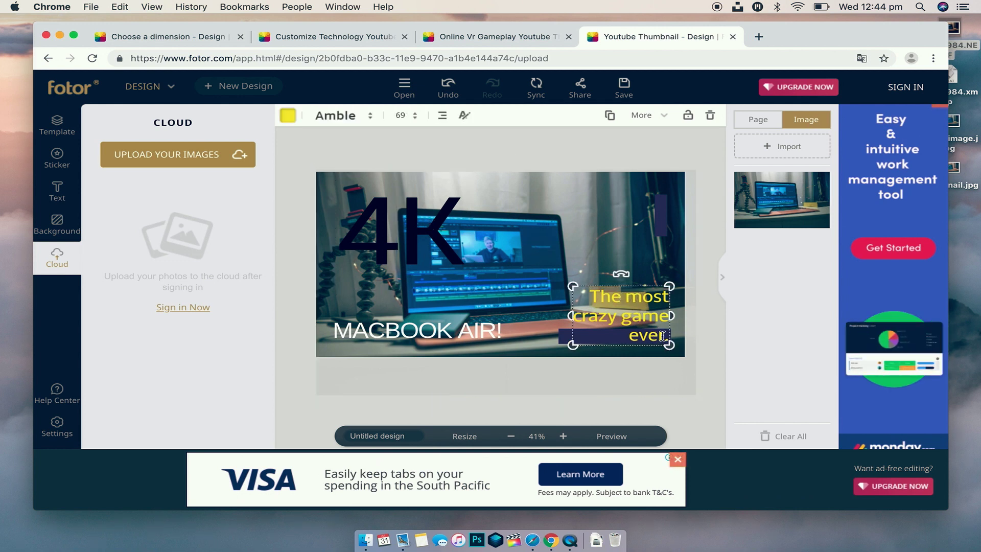
double_click(610, 298)
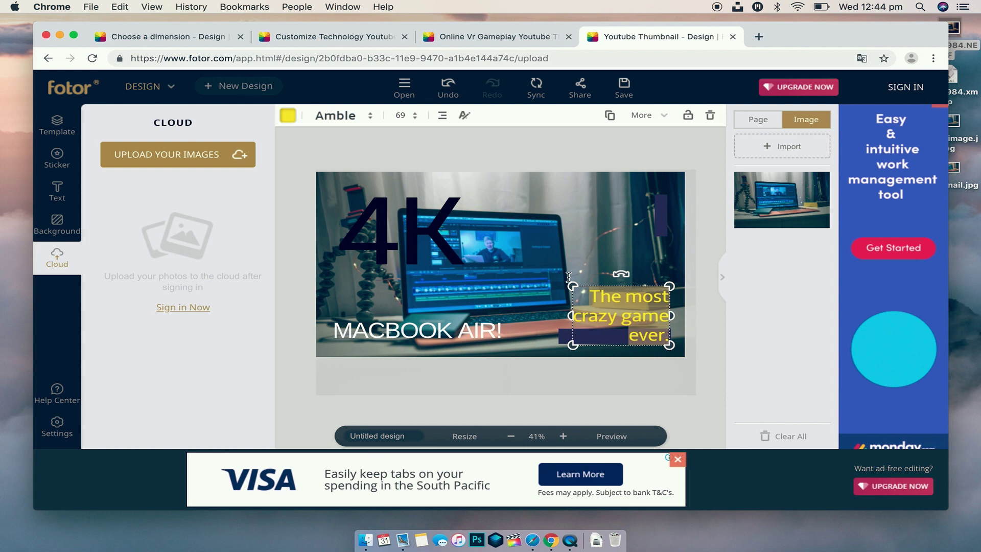
text(Bet)
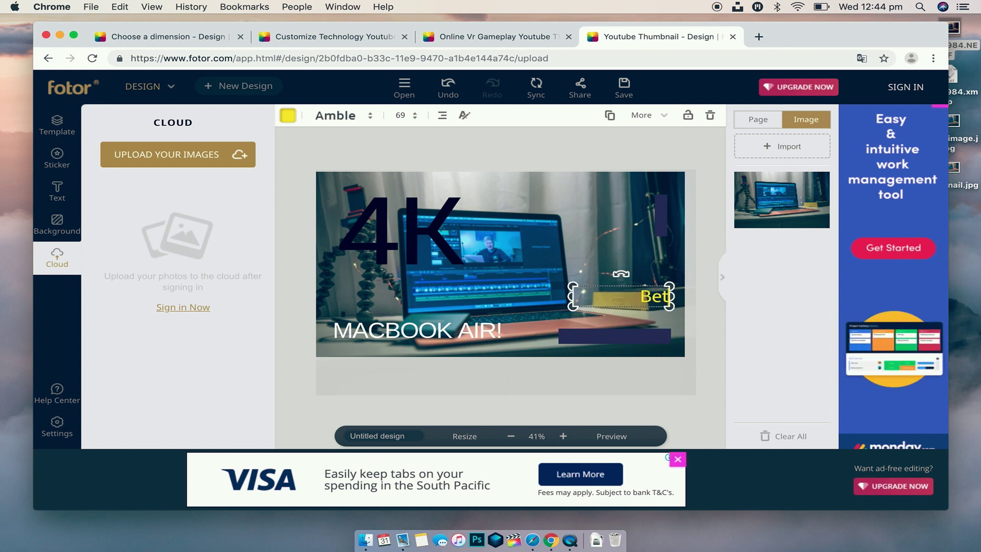
text(ter than)
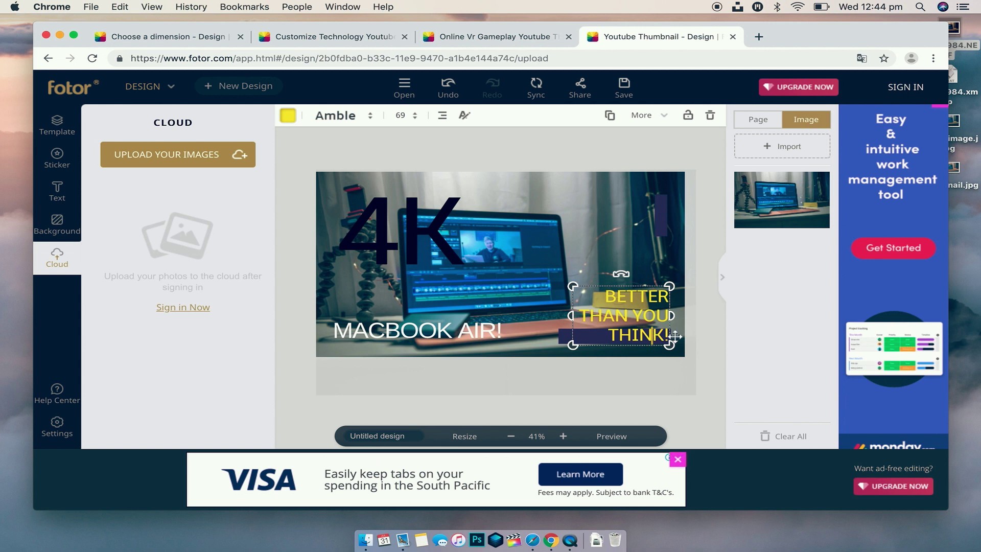
Step: Set the tagline colour to a custom bright cyan #51fcff
click(287, 115)
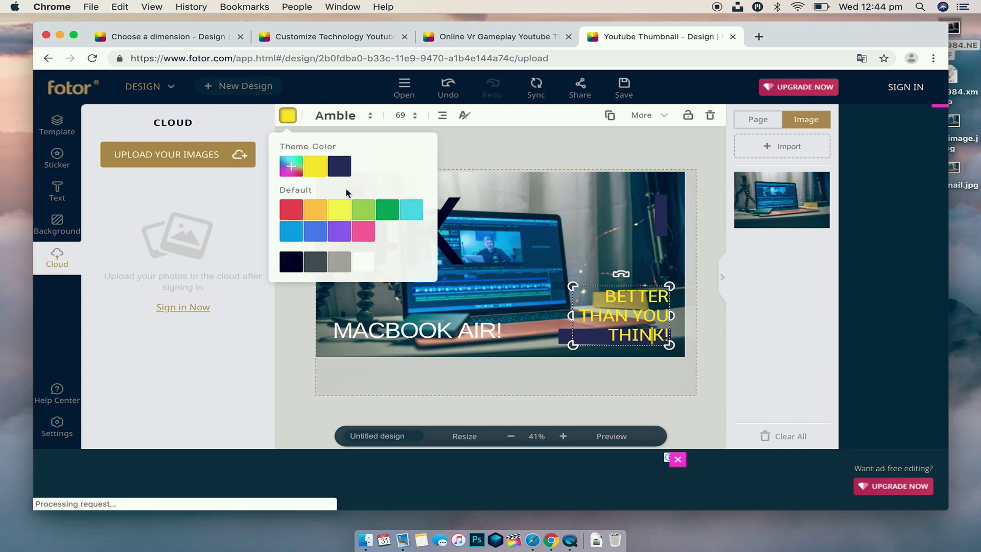
click(291, 210)
click(413, 211)
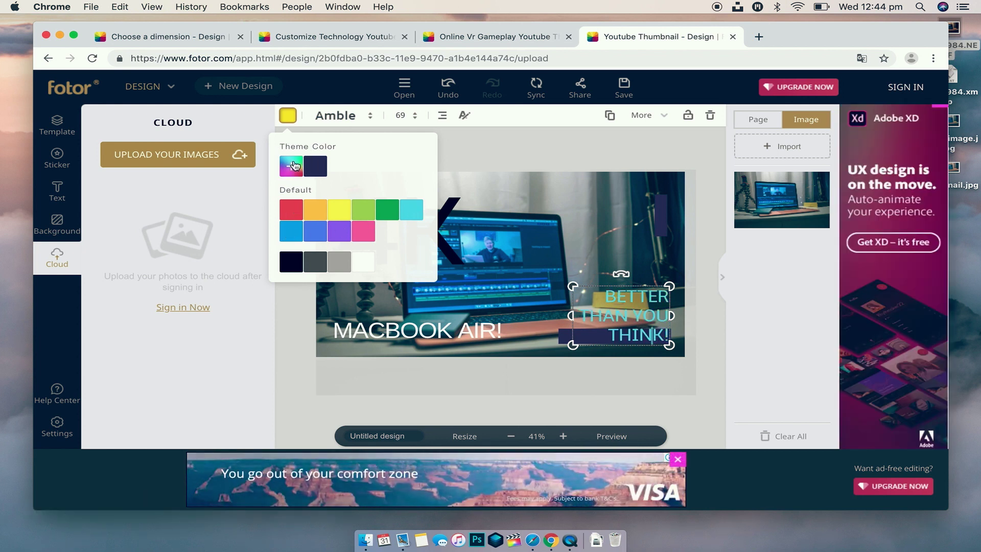
click(292, 165)
click(377, 318)
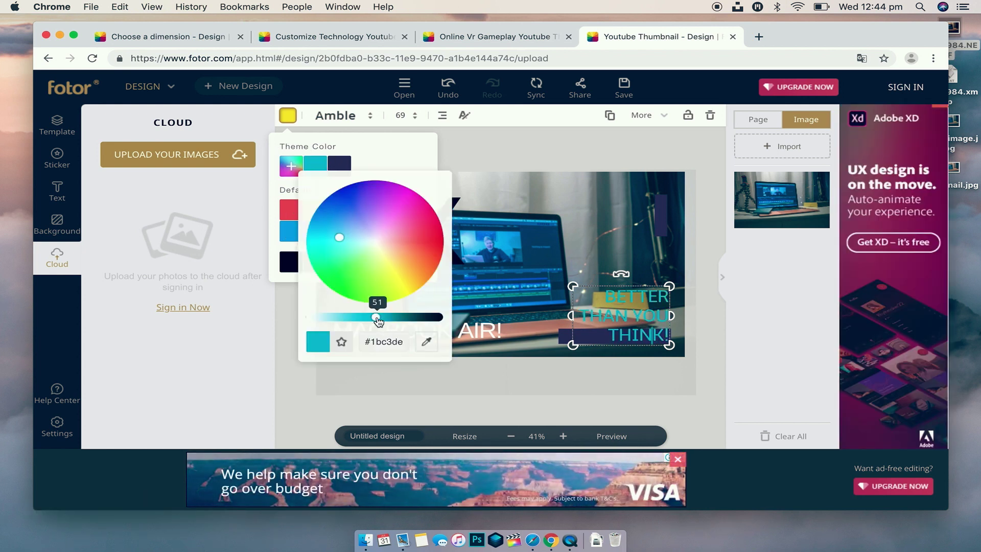
drag(375, 318, 353, 319)
drag(325, 240, 296, 245)
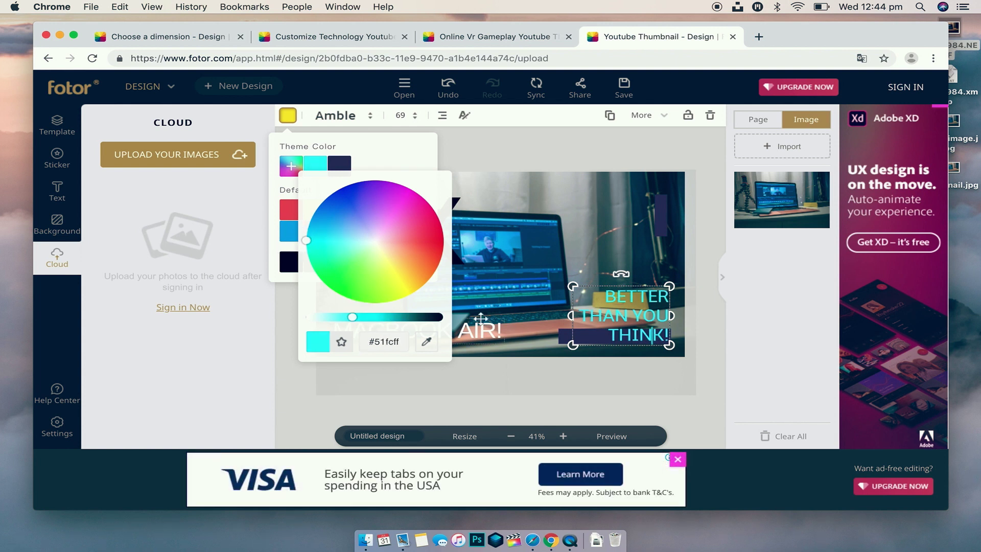
click(486, 162)
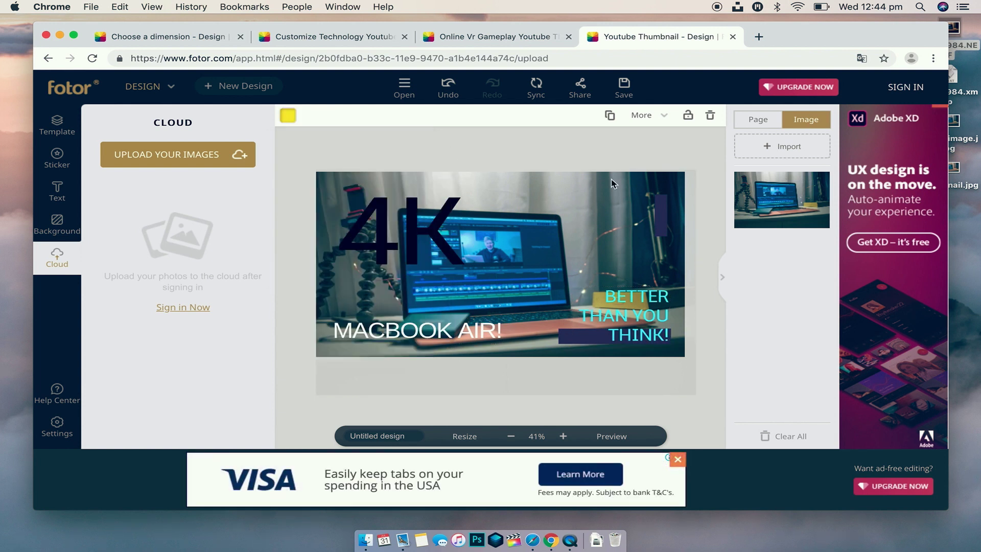
Step: Recolour the vertical accent bar and the bar behind THINK! red, then deselect everything
click(662, 222)
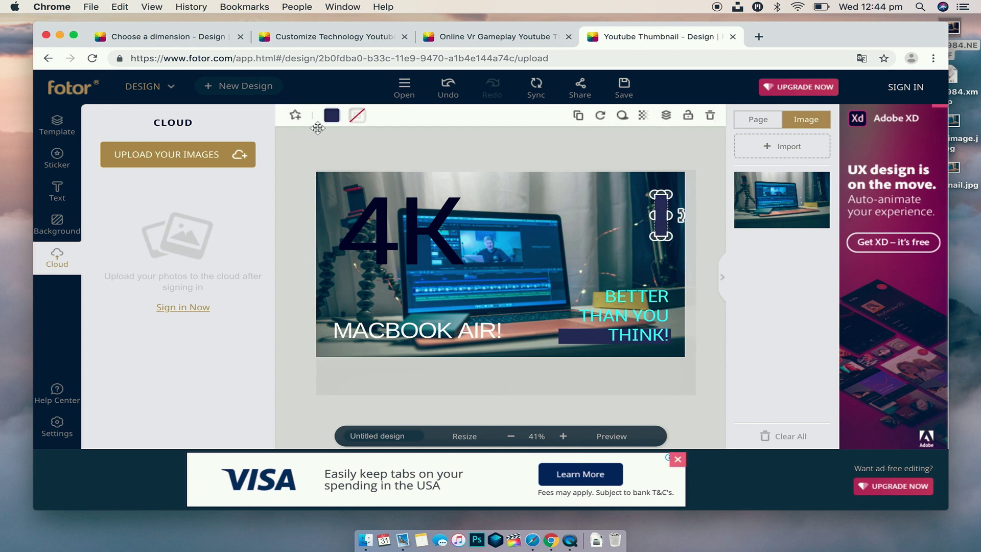
click(331, 116)
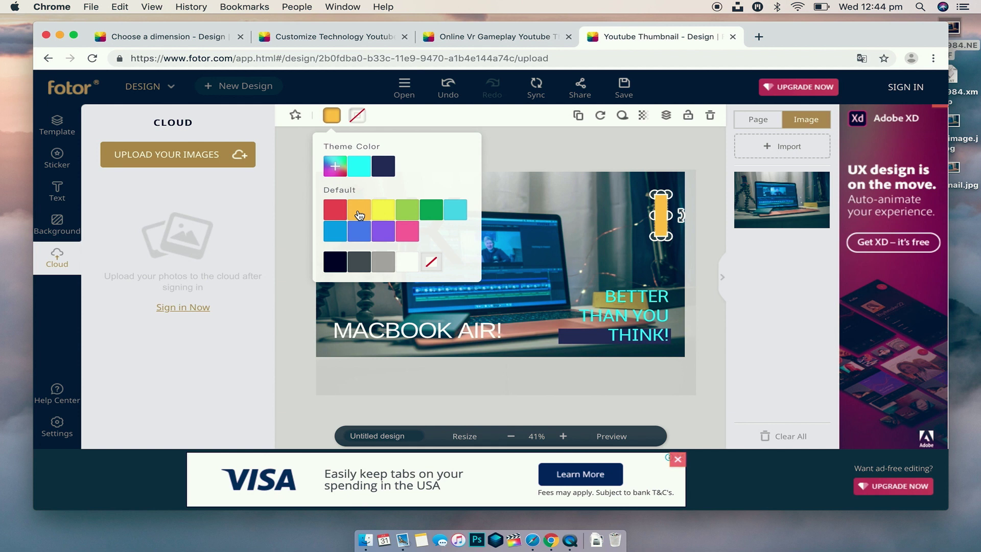
click(564, 344)
click(563, 344)
click(331, 115)
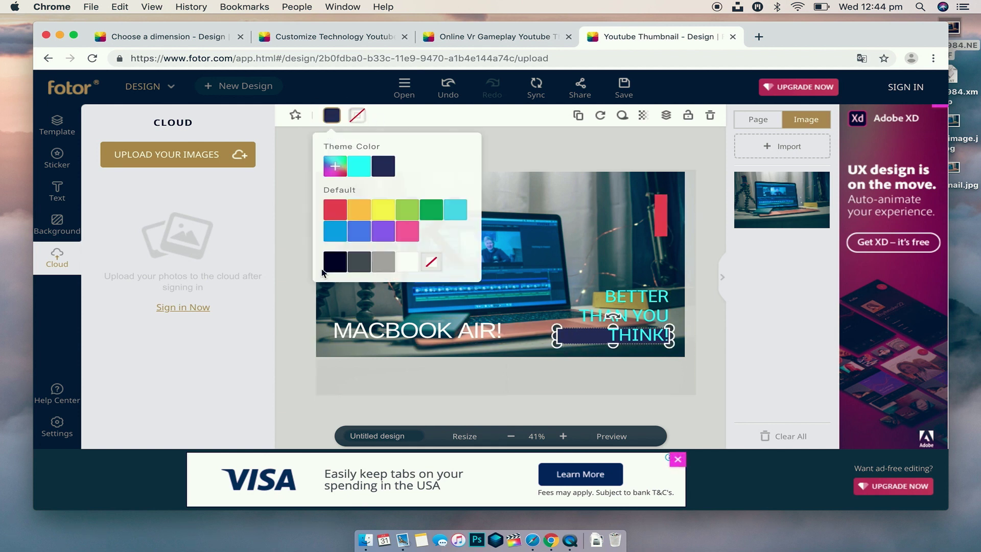
click(328, 213)
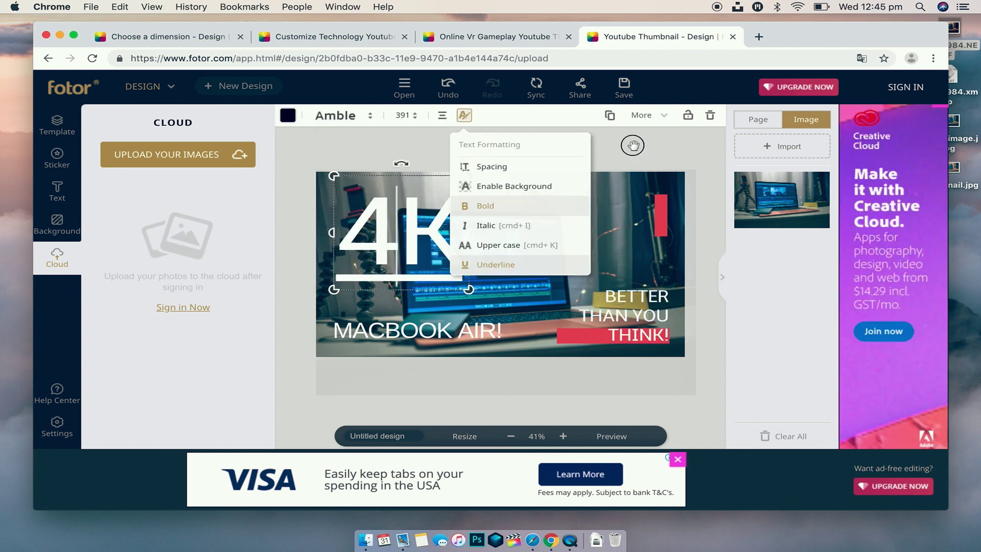
click(634, 149)
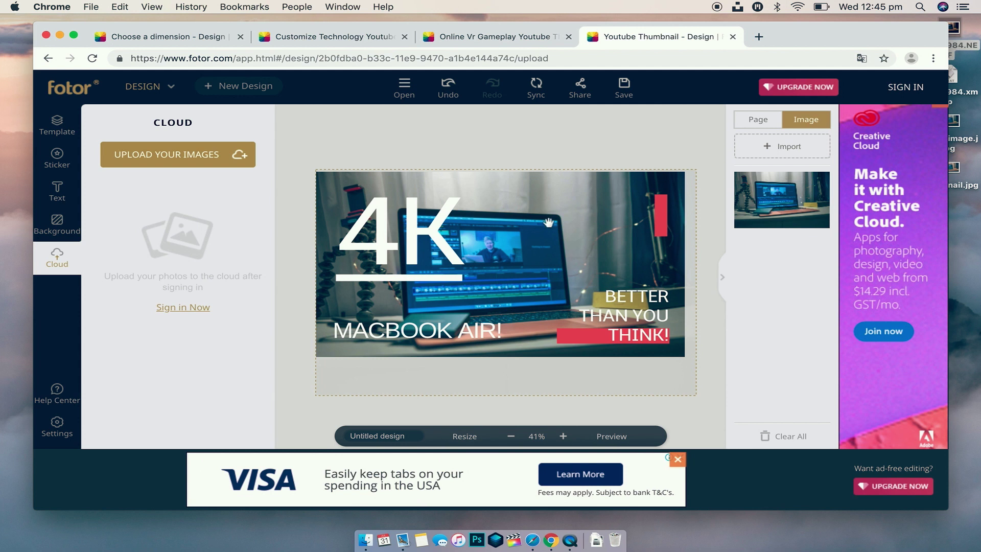
Step: Save the thumbnail design from the top toolbar, bringing up the sign-in prompt
click(623, 83)
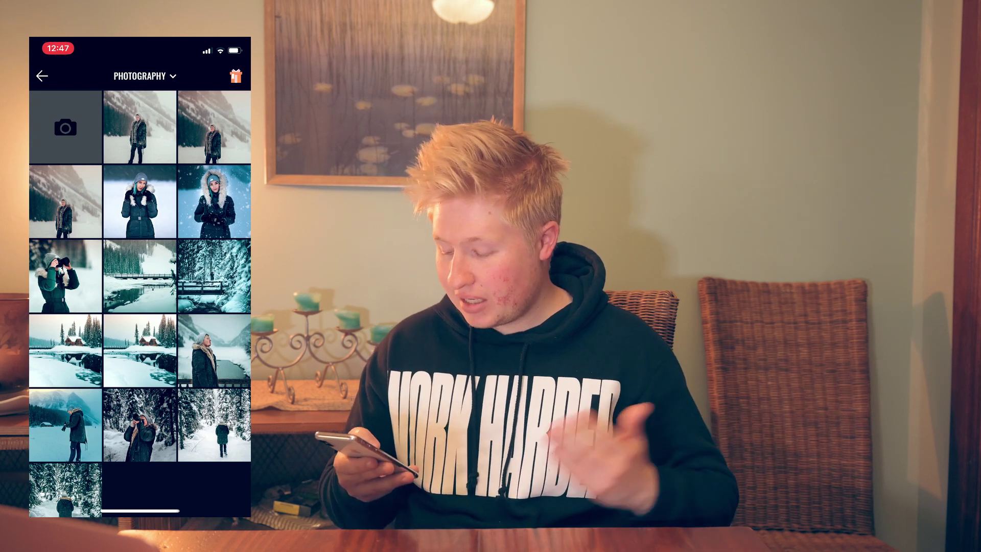
Step: Load the snowy forest-path photo from the Photography grid into the mobile editor
click(215, 425)
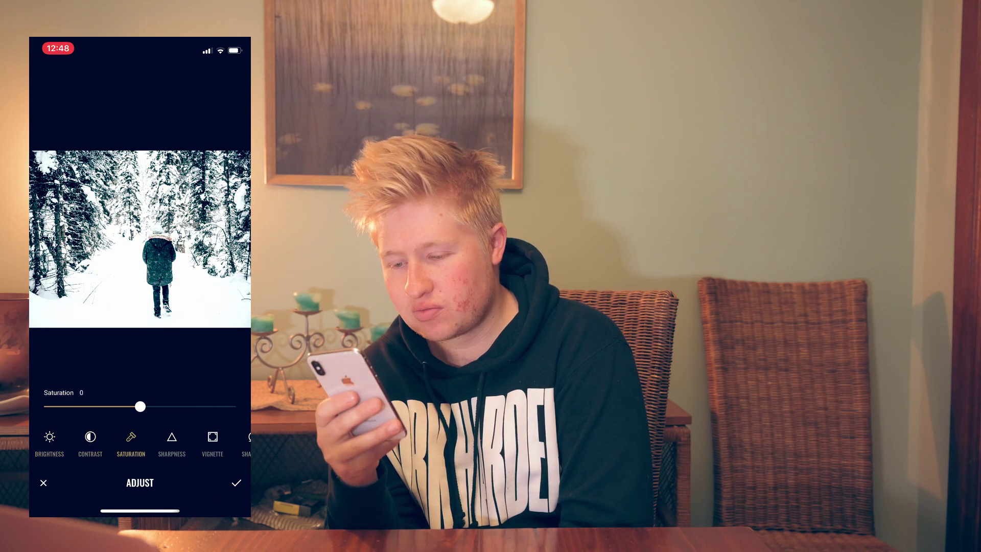
Step: Switch from Saturation to the Sharpness adjustment to set it to +77
click(172, 440)
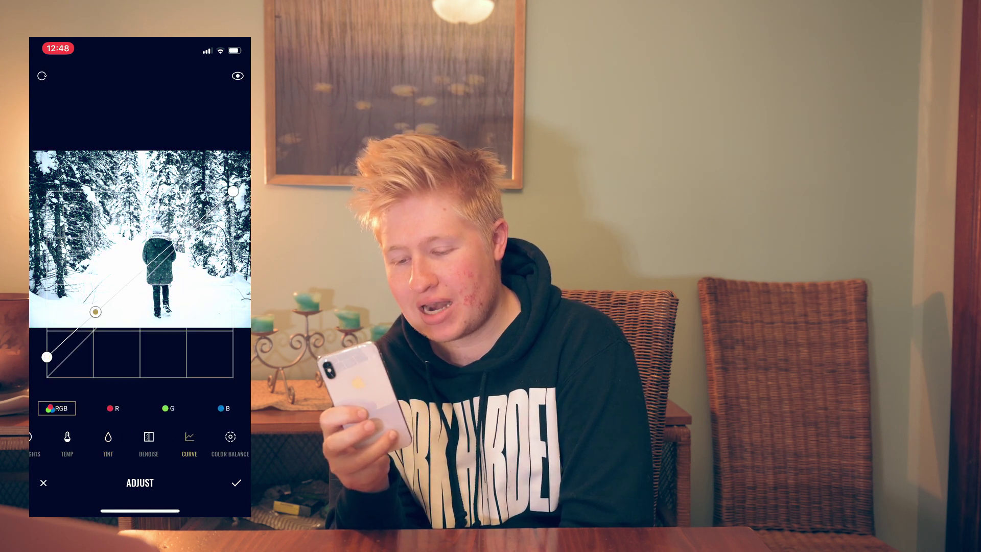
Step: Drag the RGB curve's middle point down-right to darken the snowy photo's midtones
drag(95, 312, 104, 327)
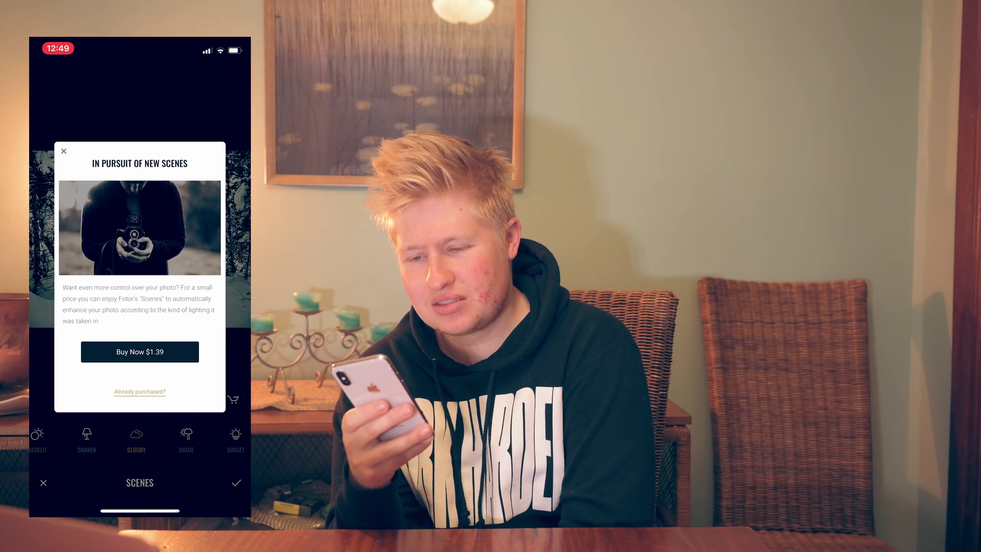
Step: Close the Scenes $1.39 offer and add a 'Double tap to edit' text box
click(57, 140)
click(147, 469)
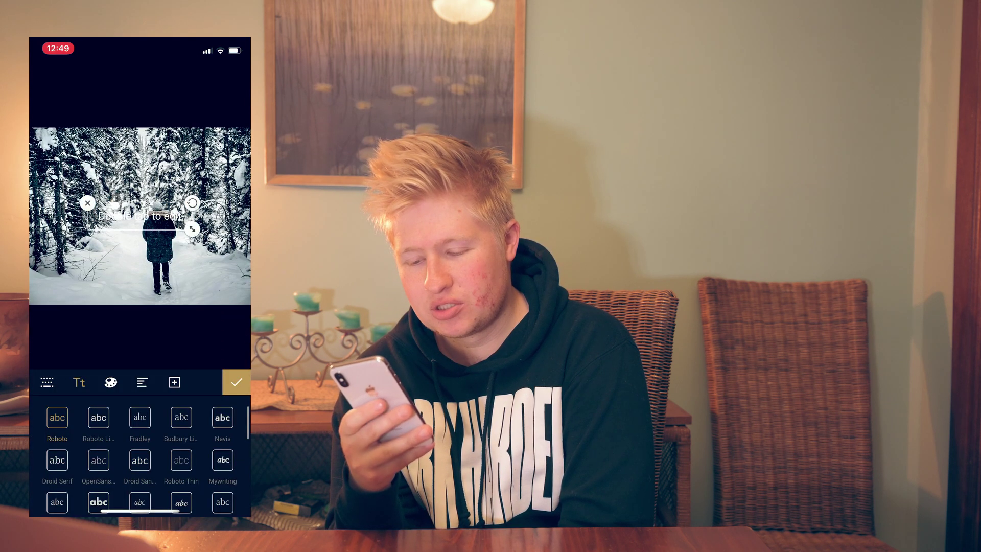